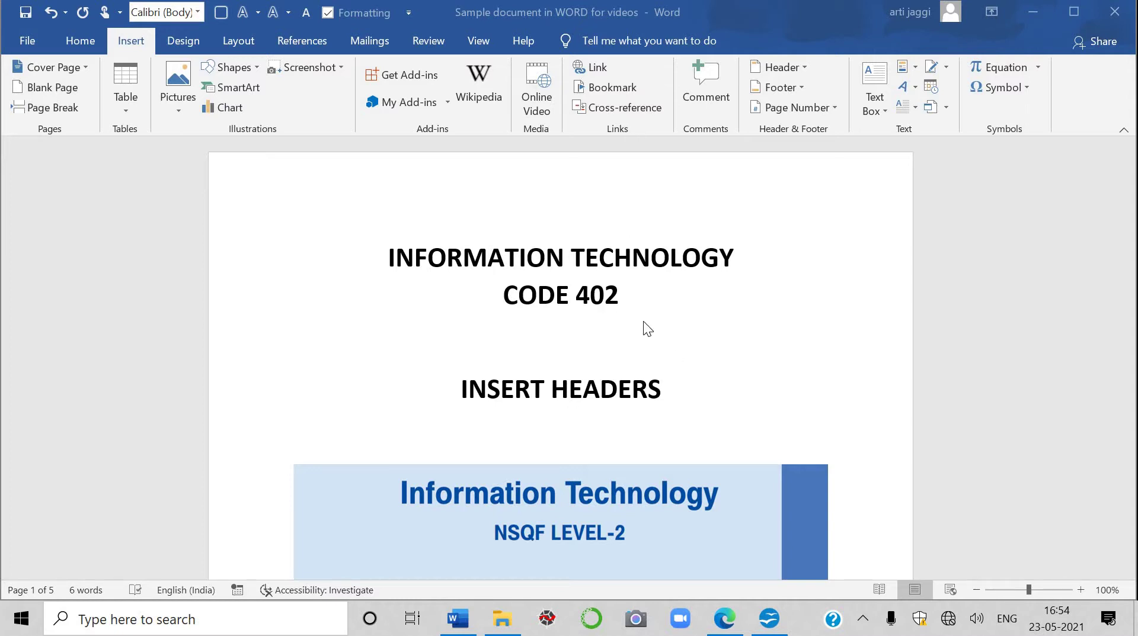
Scroll down and back up through the sample document to review it.
scroll(642, 328, down, 1)
scroll(642, 329, down, 2)
scroll(642, 328, down, 2)
scroll(664, 333, up, 5)
scroll(664, 333, up, 1)
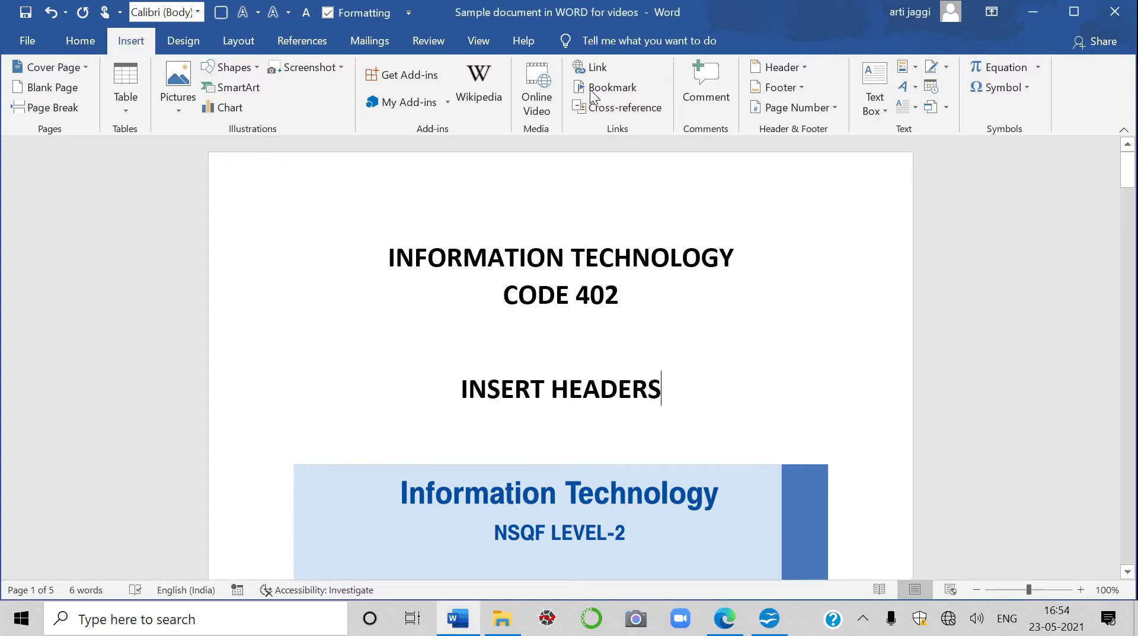
Insert a Blank header reading CODE 402, then return to the body.
click(786, 68)
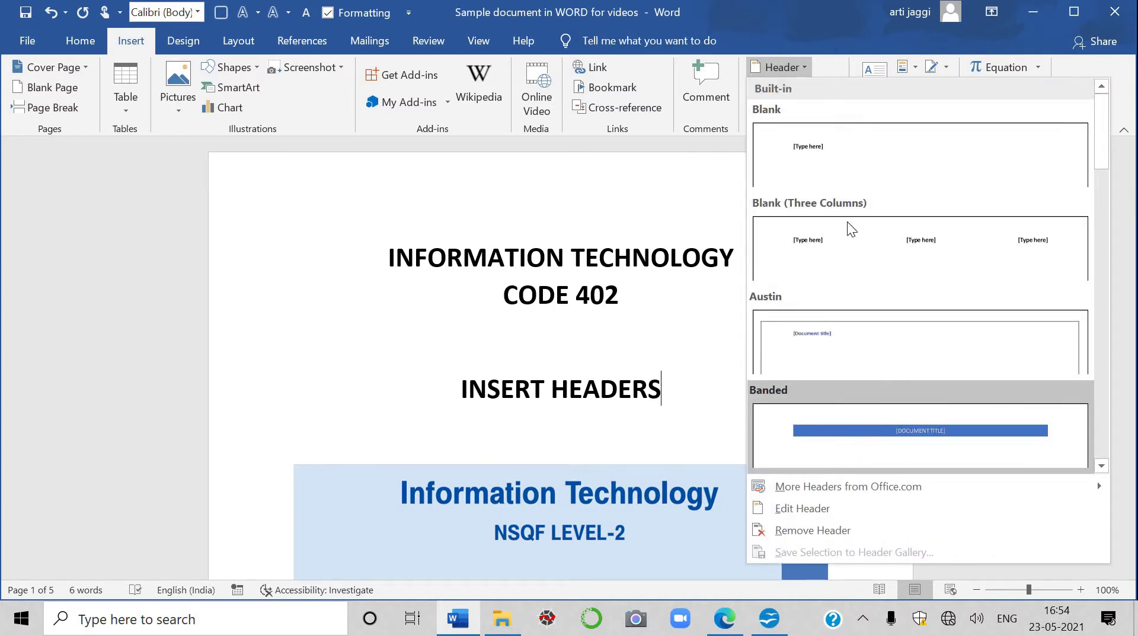
click(801, 156)
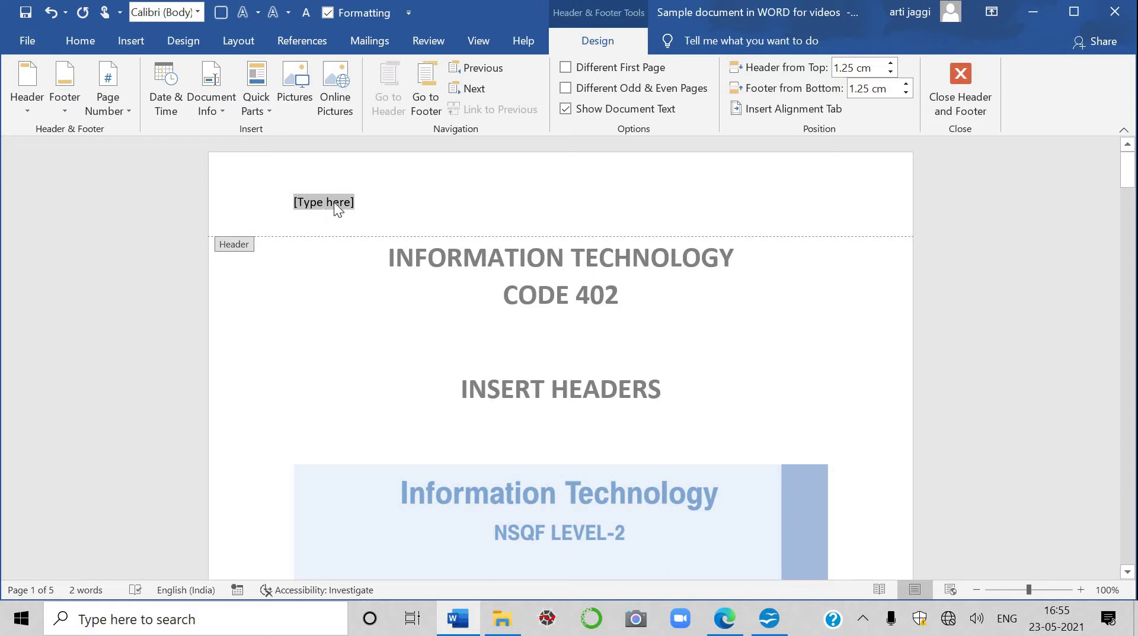
text(CODE 402)
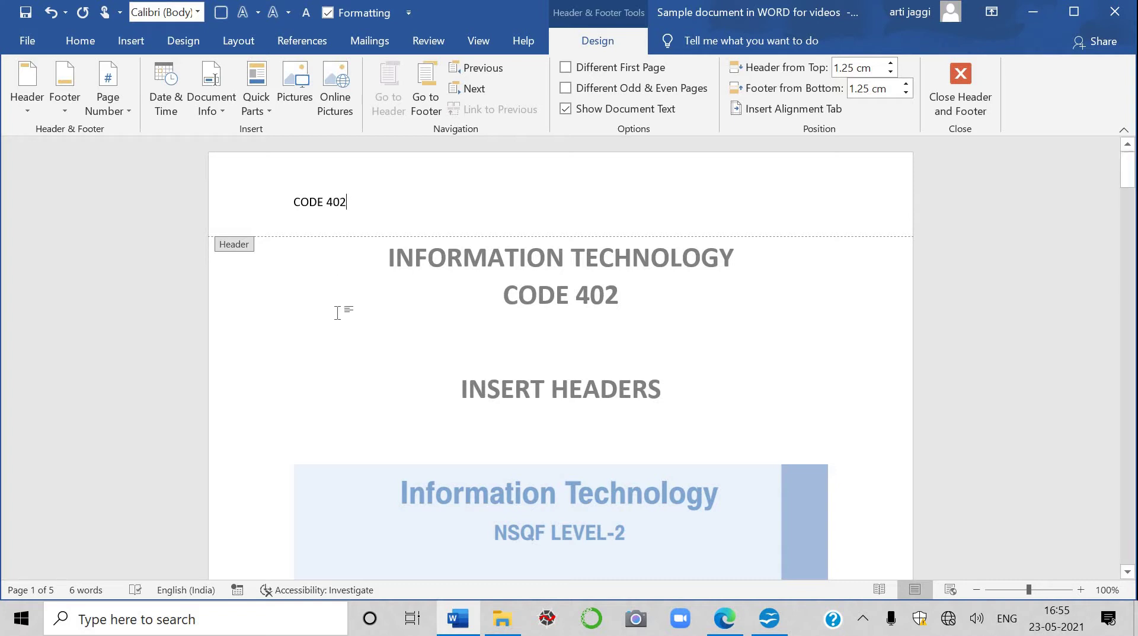
double_click(339, 313)
Scroll to confirm CODE 402 appears on page 2, then reopen the header.
scroll(403, 385, down, 5)
scroll(409, 395, down, 5)
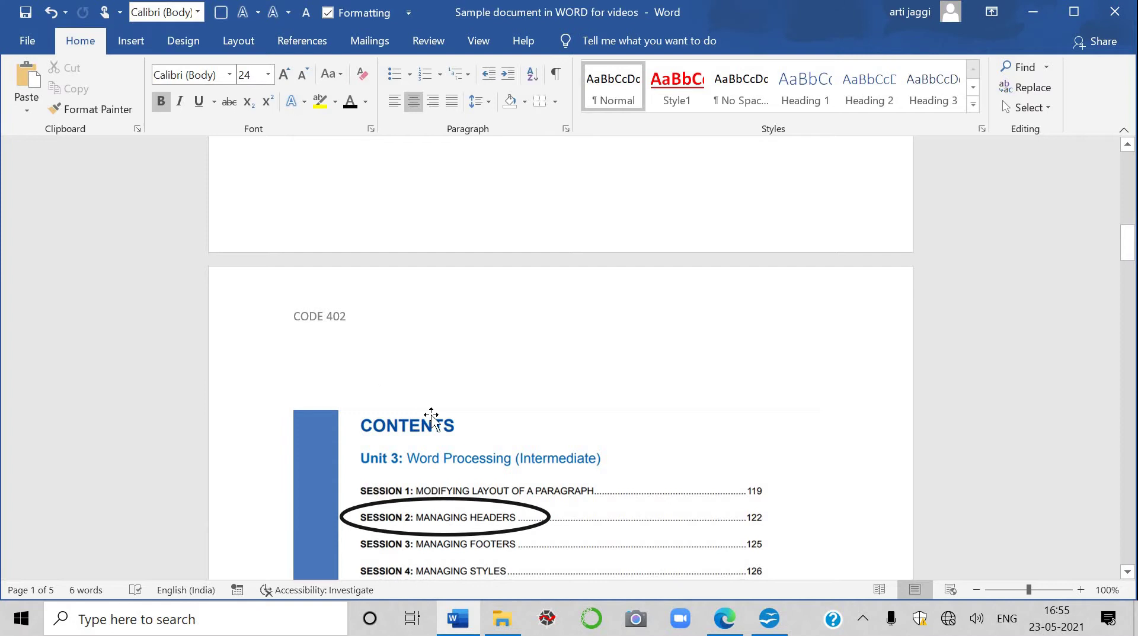
scroll(431, 418, down, 4)
scroll(431, 422, up, 3)
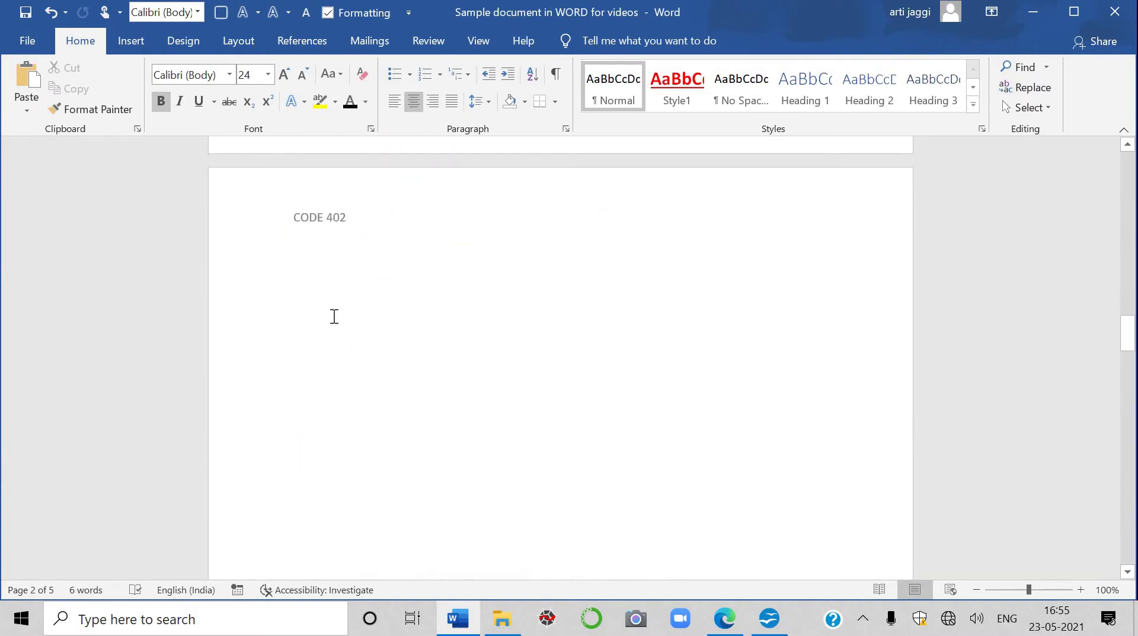
scroll(333, 322, down, 6)
scroll(333, 322, down, 3)
scroll(334, 322, up, 12)
scroll(335, 321, up, 6)
scroll(335, 322, up, 4)
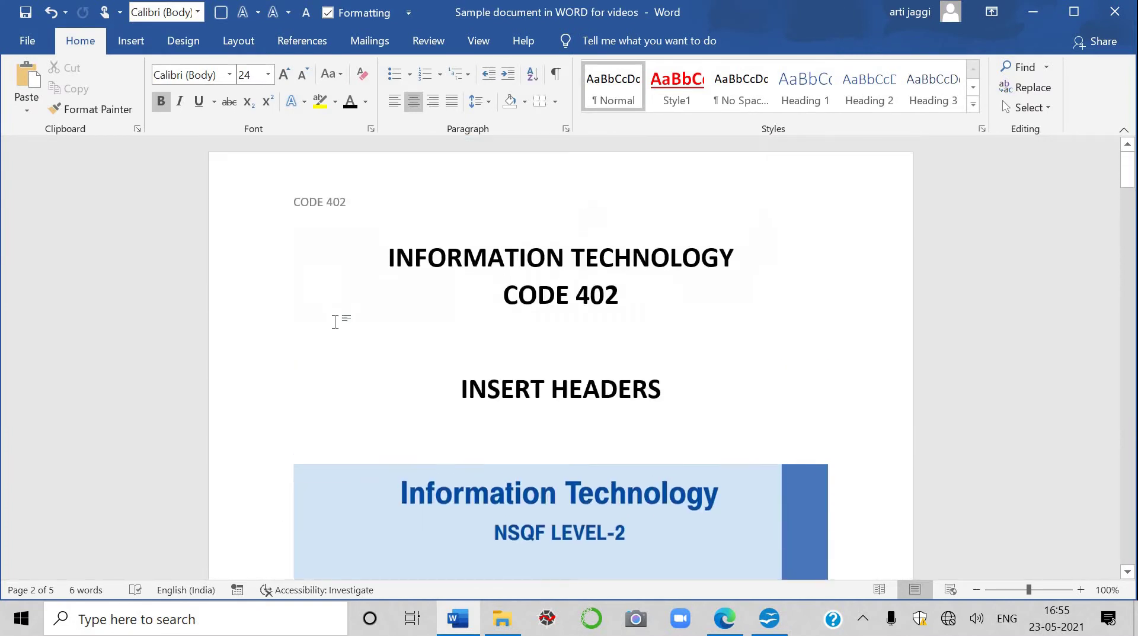
double_click(360, 206)
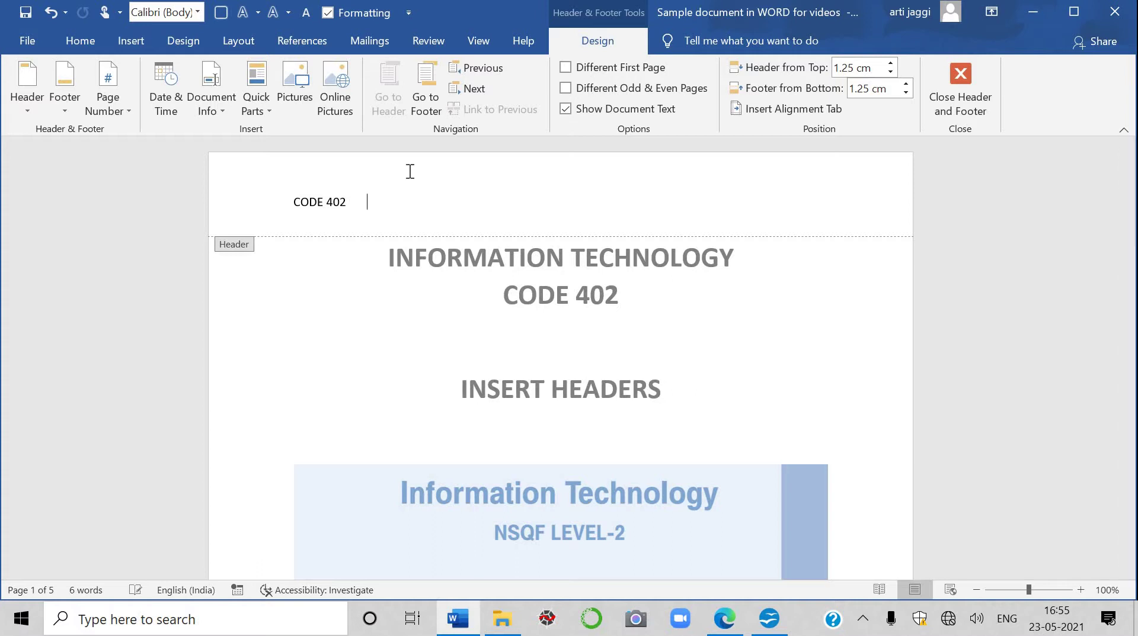
Insert a Blank (Three Columns) header with CODE 402, Class X and MS WORD.
click(134, 42)
click(781, 70)
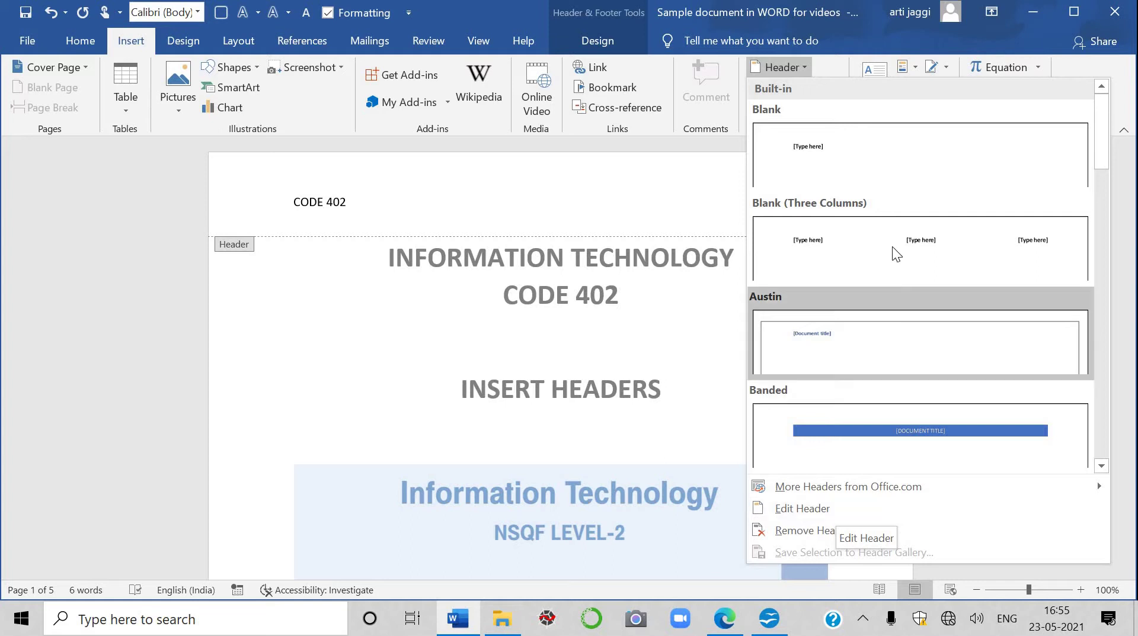
click(848, 244)
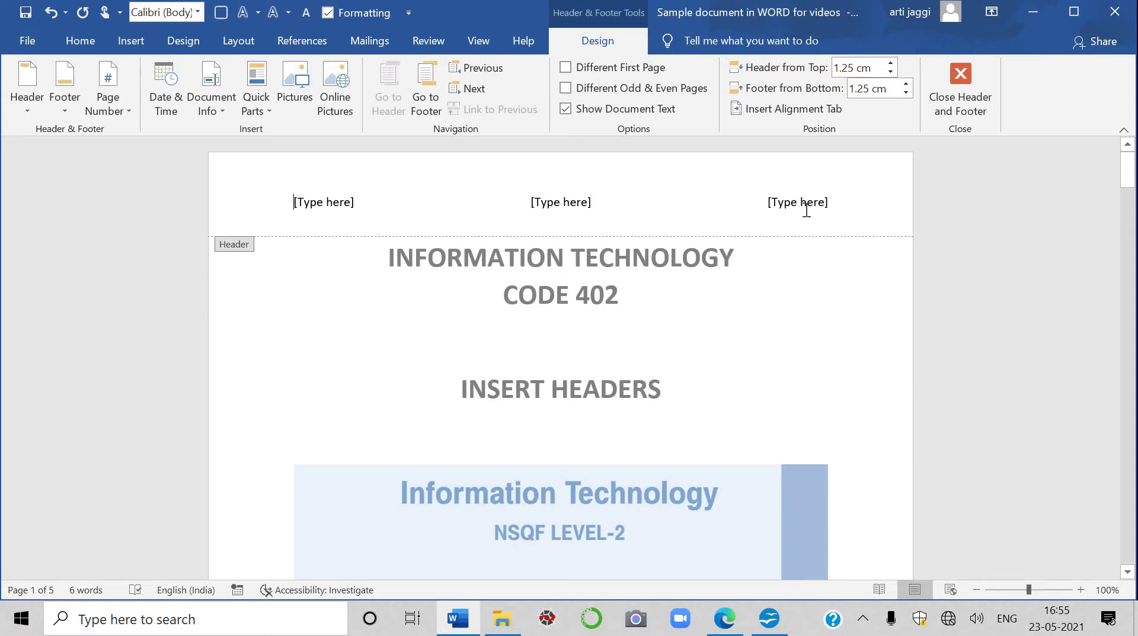
click(334, 209)
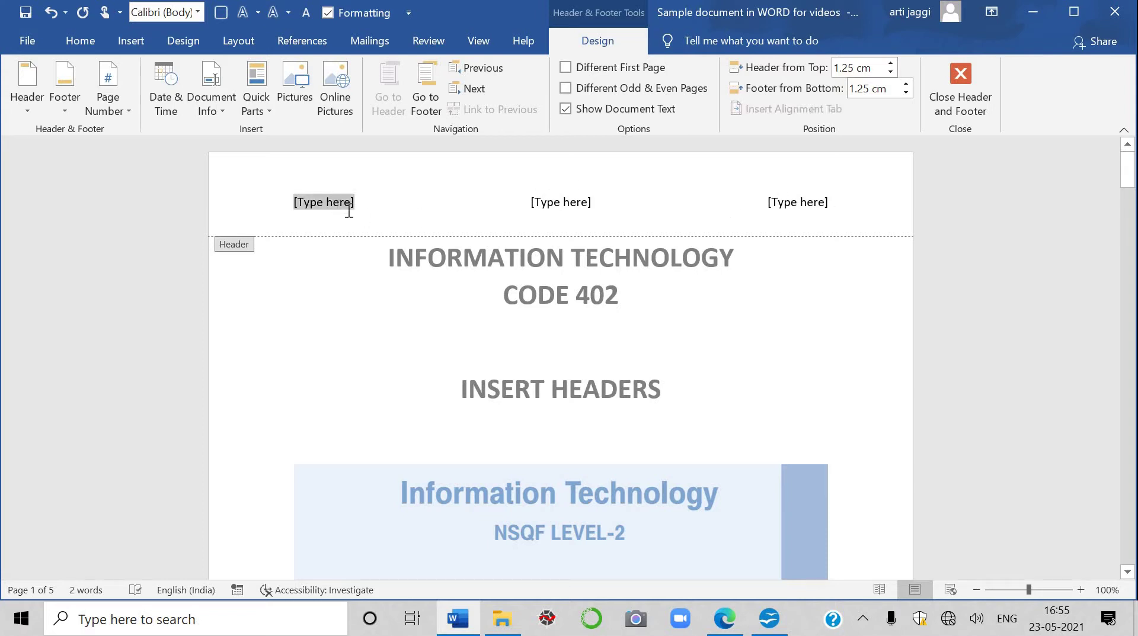
text(CODE )
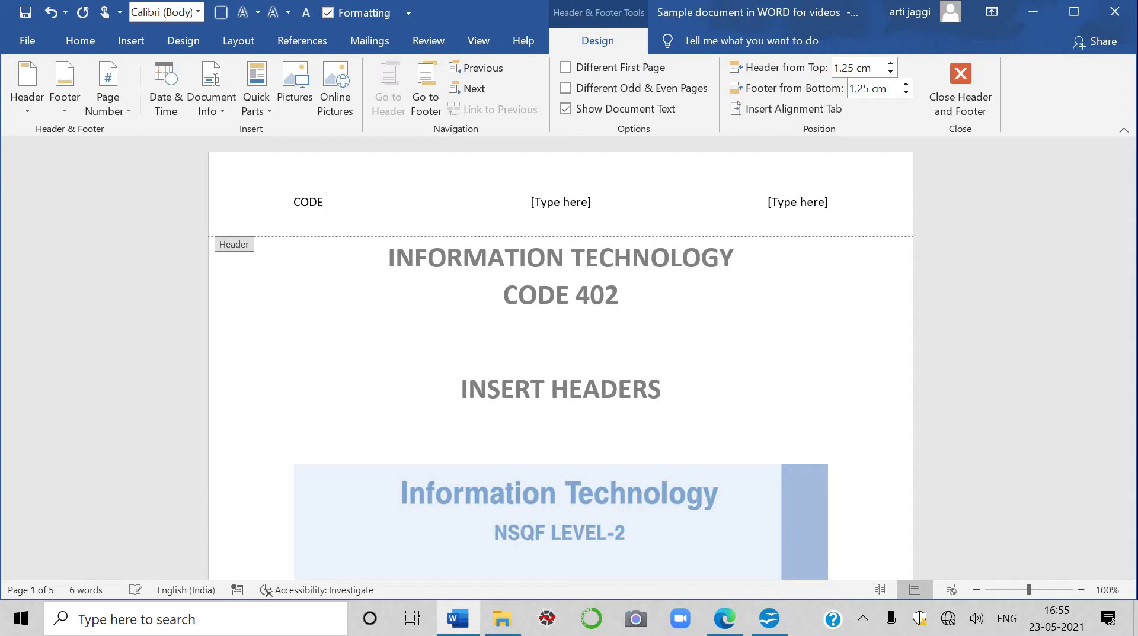
text(402)
click(556, 203)
text(Class X)
click(818, 207)
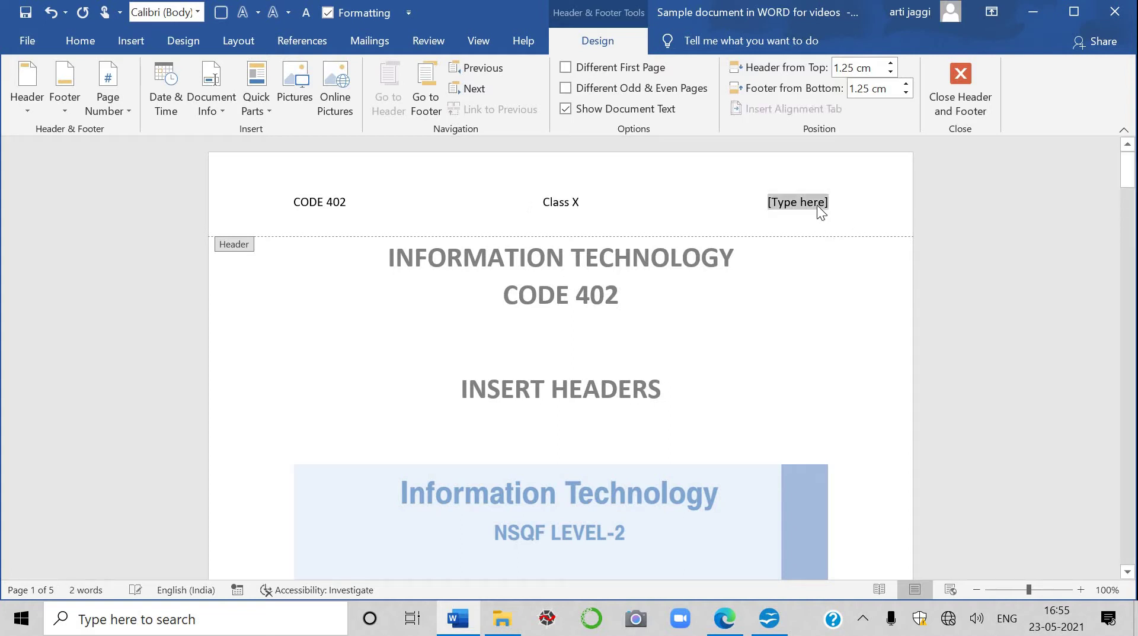
text(MS WORD)
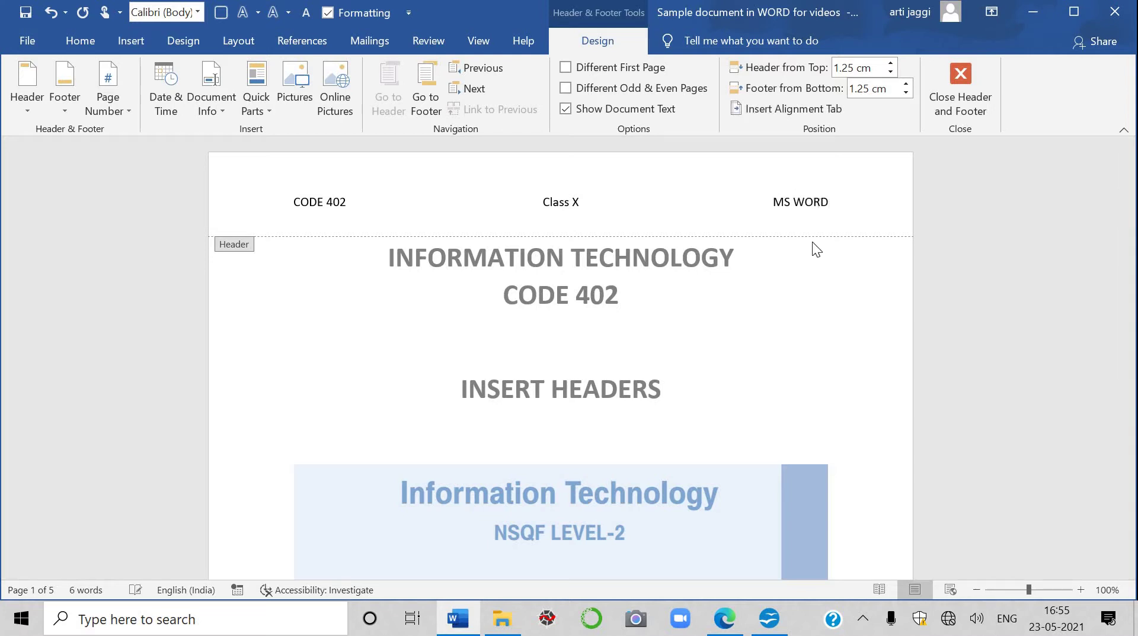
Close the header and scroll through the pages to review the three-part header.
double_click(801, 307)
scroll(794, 339, down, 3)
scroll(795, 346, down, 5)
scroll(795, 346, down, 5)
scroll(716, 363, down, 2)
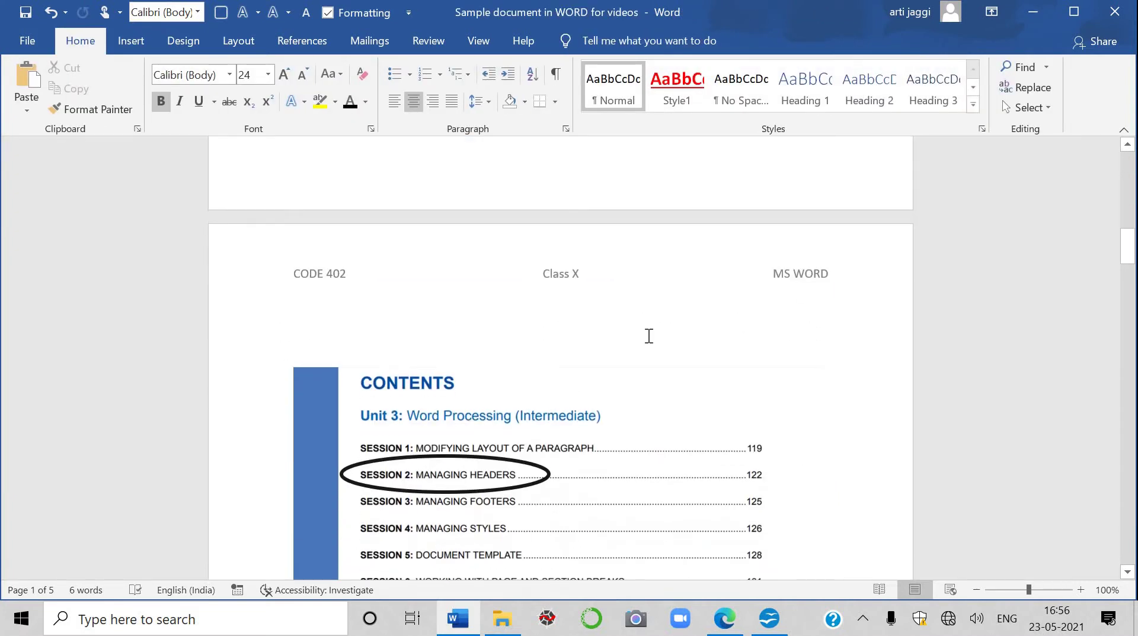
scroll(650, 332, down, 2)
scroll(649, 334, down, 6)
scroll(649, 336, down, 1)
scroll(648, 339, down, 4)
scroll(648, 338, up, 4)
scroll(647, 338, up, 5)
scroll(646, 335, up, 4)
scroll(644, 332, up, 4)
scroll(643, 332, up, 10)
scroll(712, 266, up, 2)
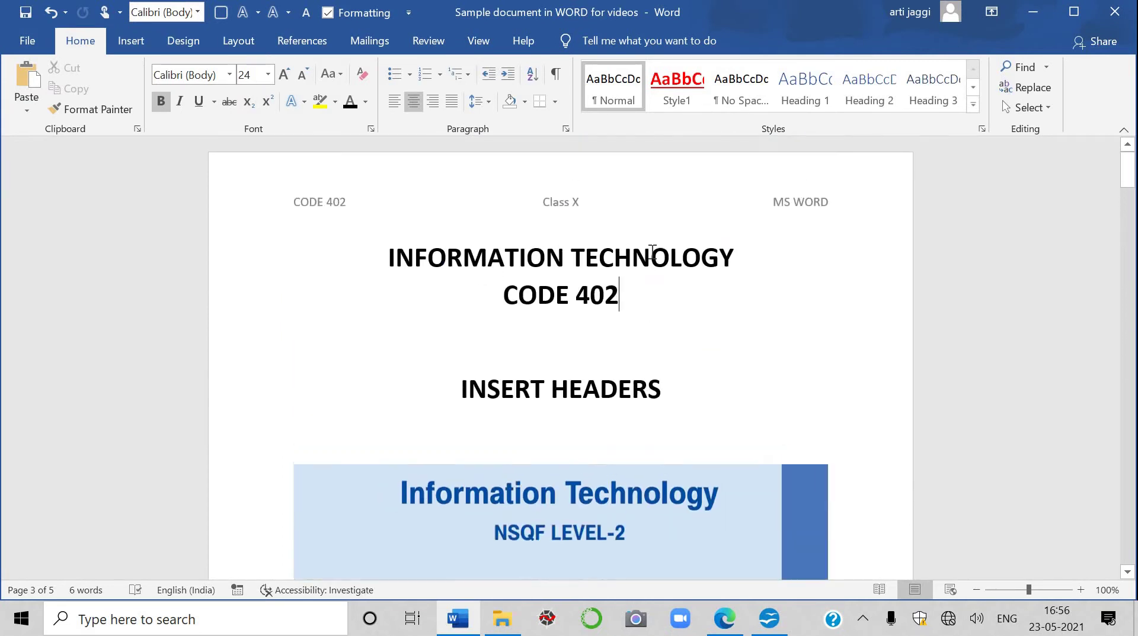
Reopen the header and delete MS WORD from its right side.
click(812, 209)
double_click(812, 208)
mouse_move(832, 205)
mouse_down()
mouse_move(775, 192)
mouse_move(774, 202)
mouse_up()
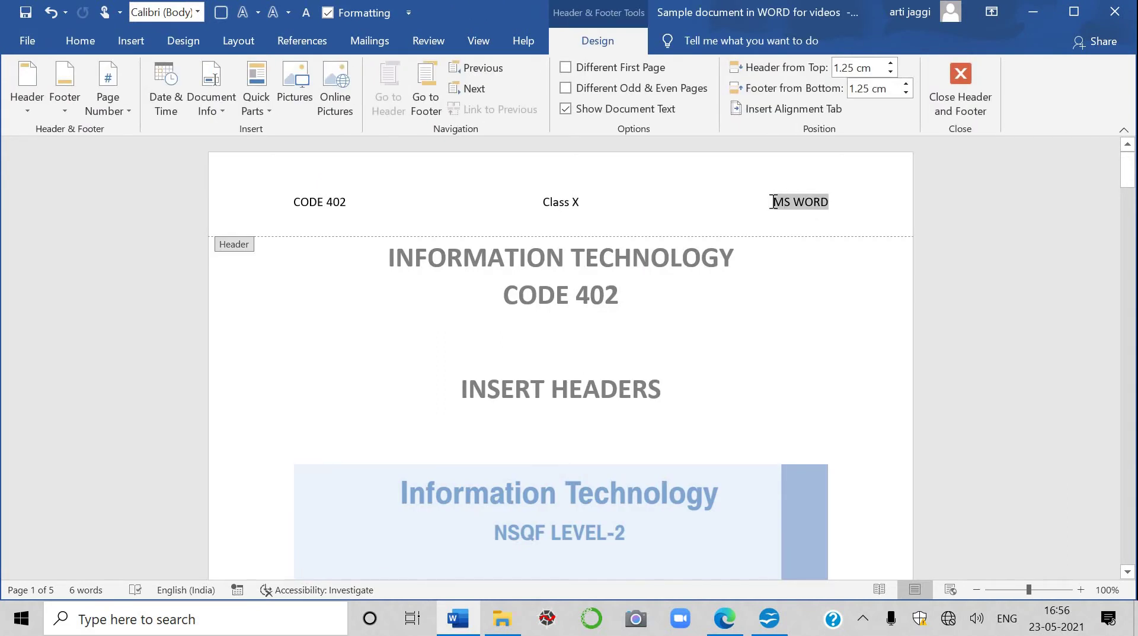
key(Delete)
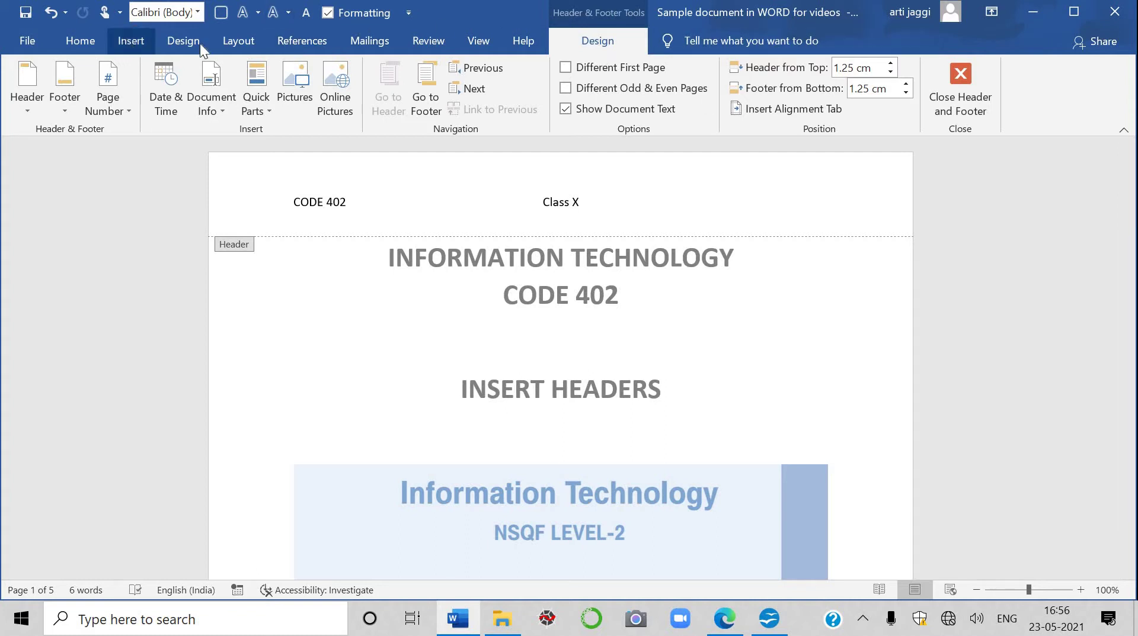
click(135, 42)
click(781, 67)
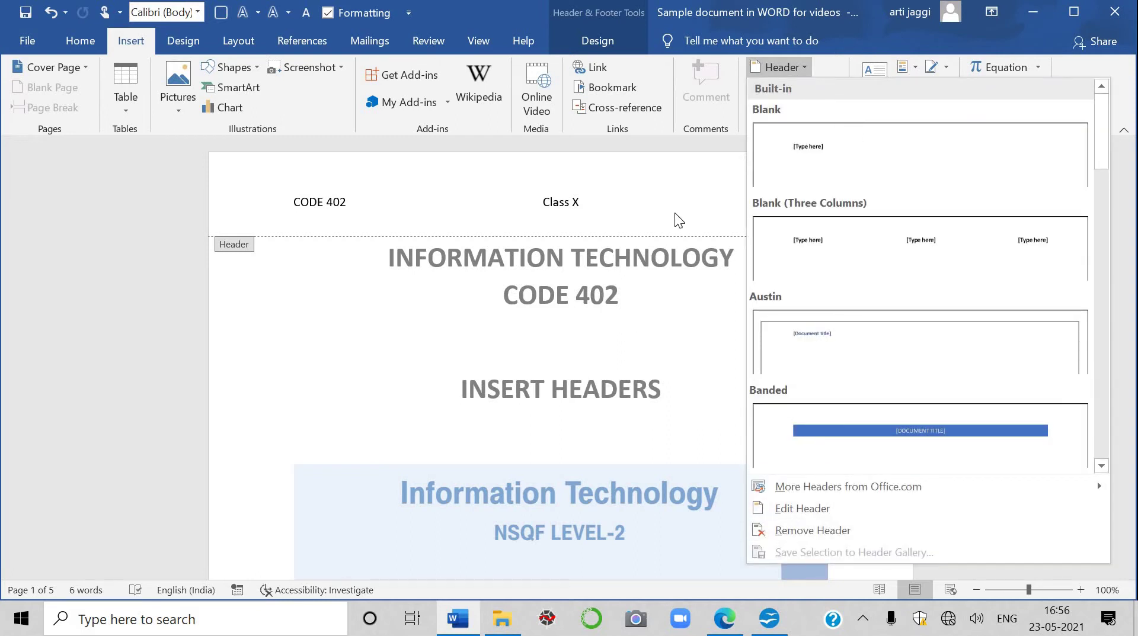
Insert the date in the 'Sunday, 23 May 2021' format at the header's right side.
click(733, 202)
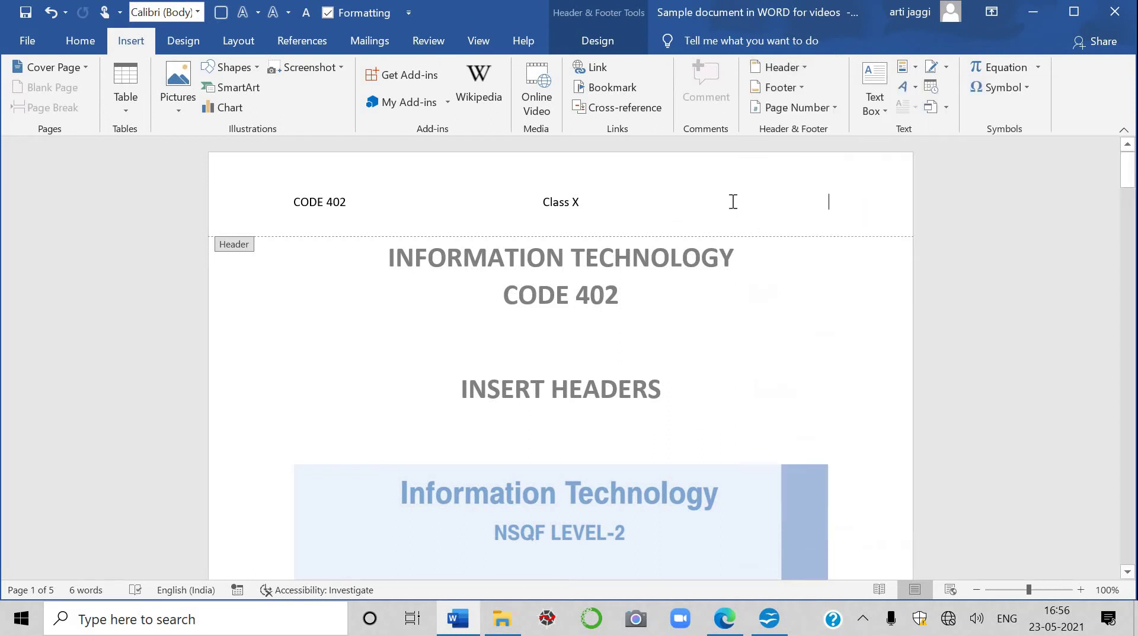
click(929, 86)
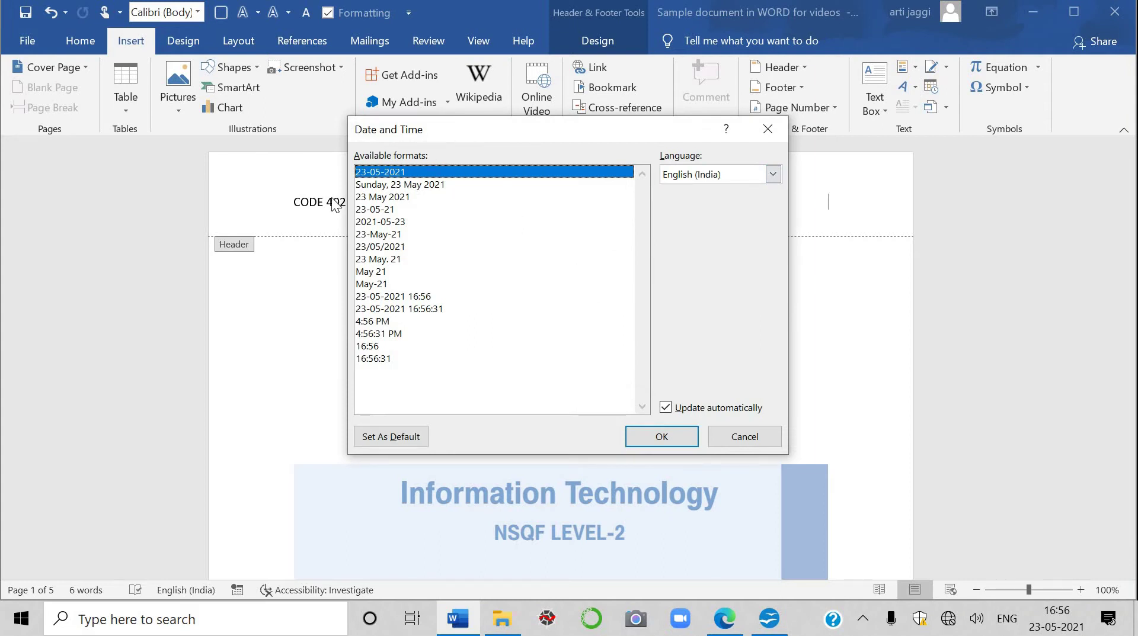
click(399, 185)
click(388, 298)
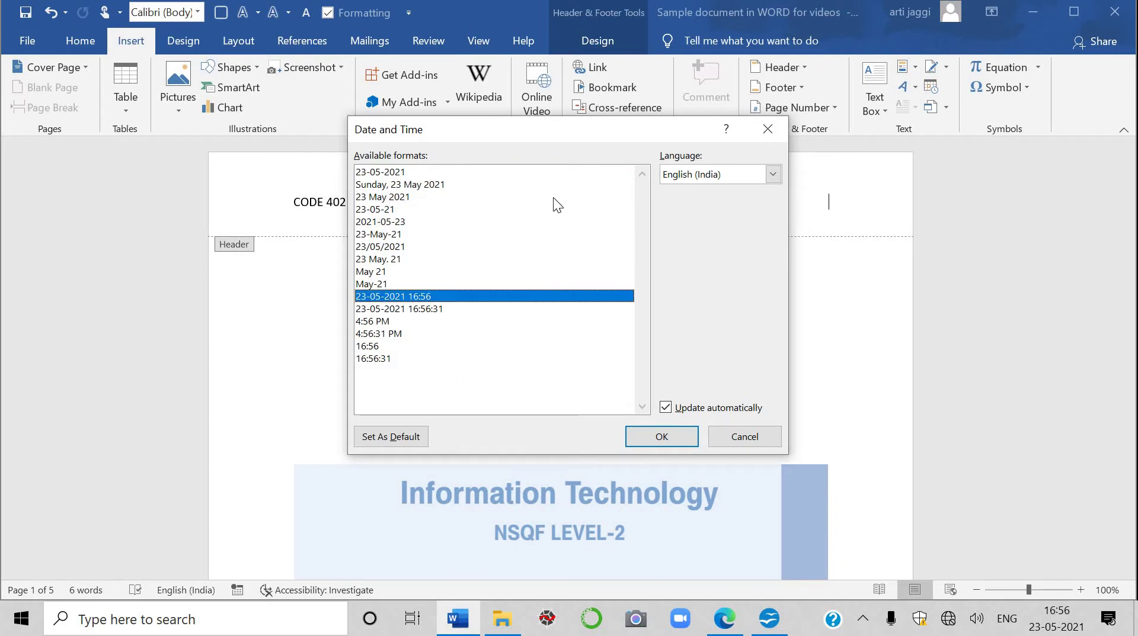
click(401, 186)
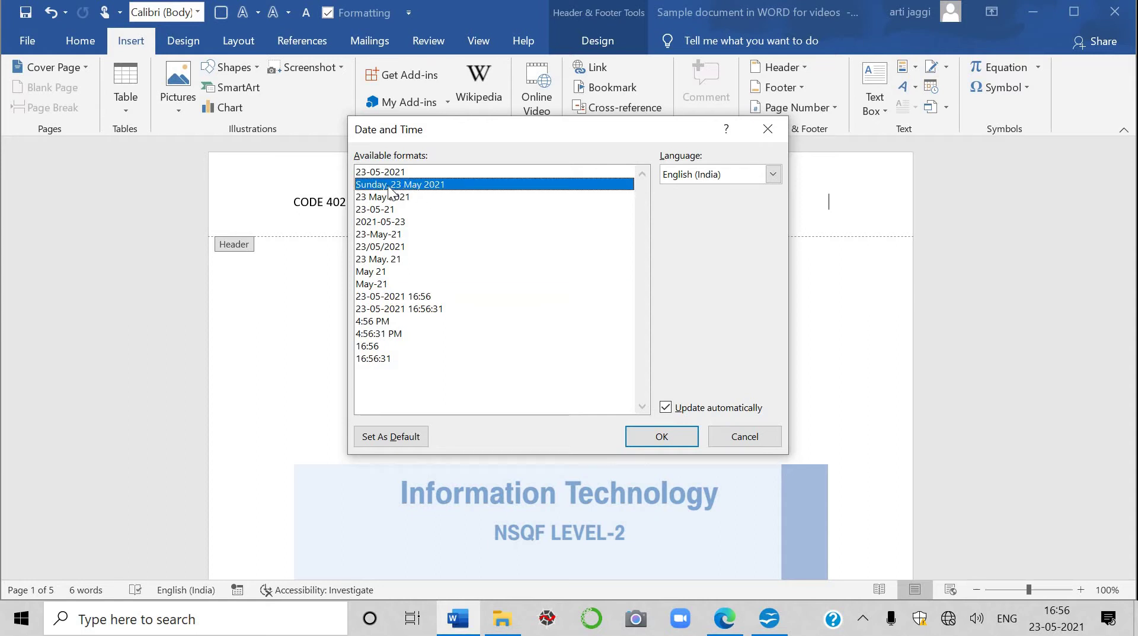
click(661, 443)
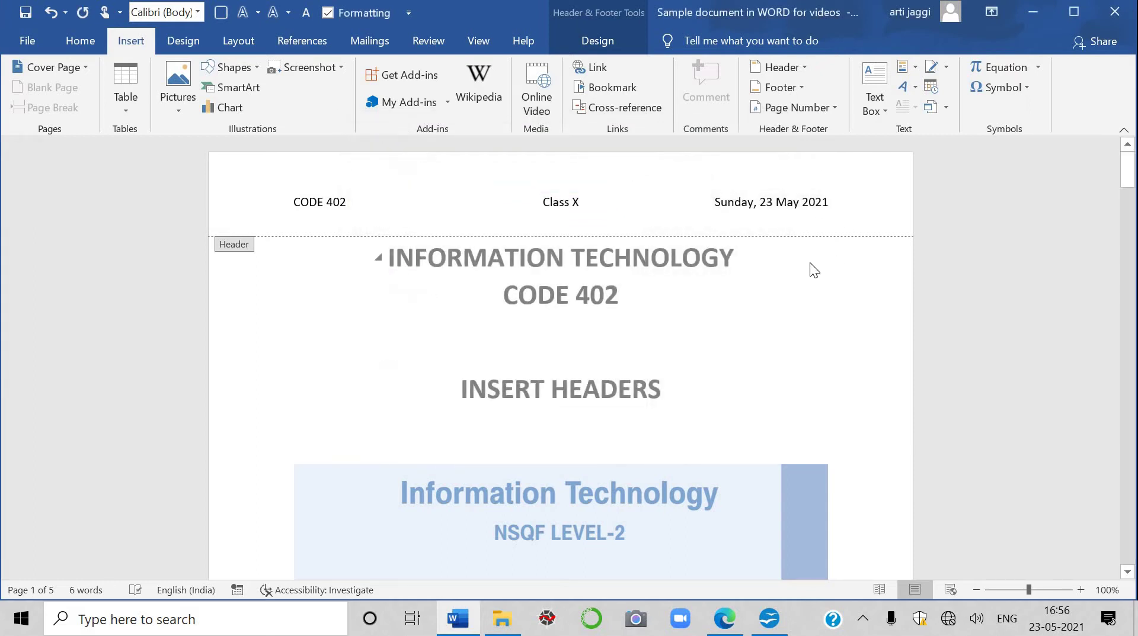
Close the header and scroll through the pages to check the dated header.
double_click(809, 263)
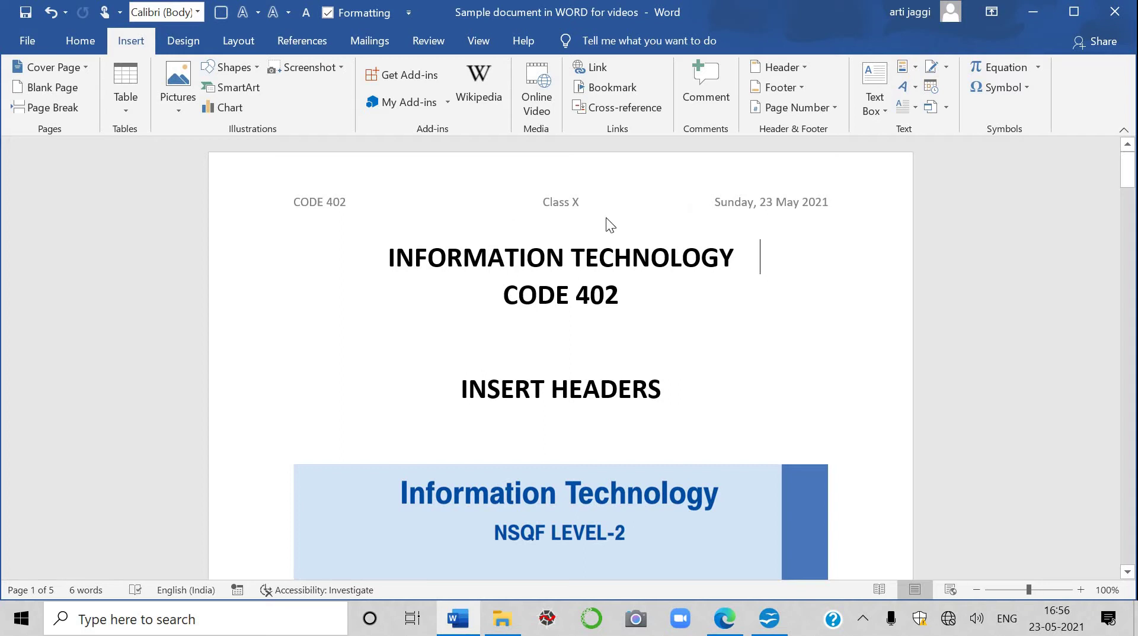
scroll(775, 262, down, 10)
scroll(770, 262, down, 10)
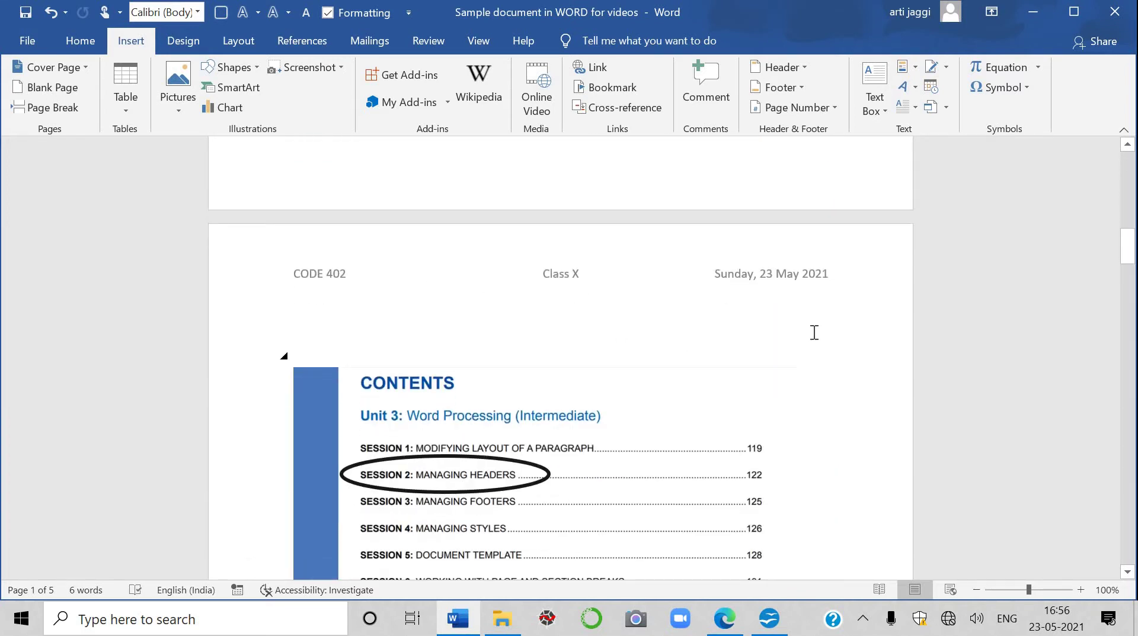
scroll(806, 331, down, 2)
scroll(800, 330, down, 3)
scroll(794, 329, down, 3)
scroll(793, 327, down, 5)
scroll(793, 326, down, 3)
scroll(533, 325, up, 5)
scroll(537, 321, up, 8)
scroll(541, 318, up, 12)
scroll(545, 317, up, 3)
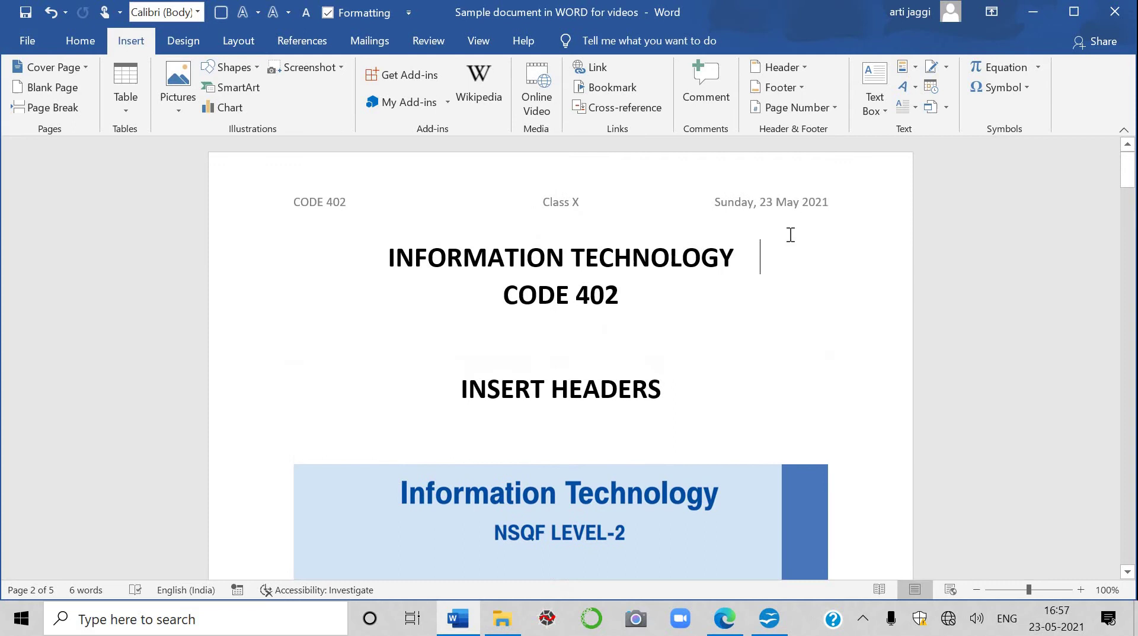
Reopen the header and delete CODE 402, Class X and the date.
double_click(814, 205)
drag(836, 202, 232, 208)
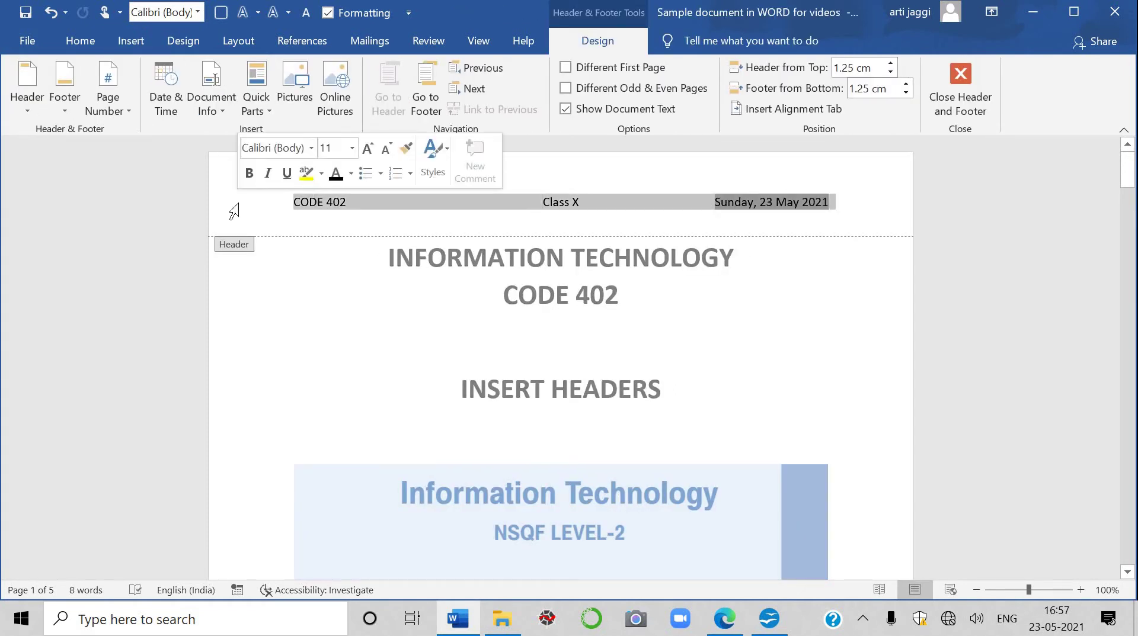
key(Delete)
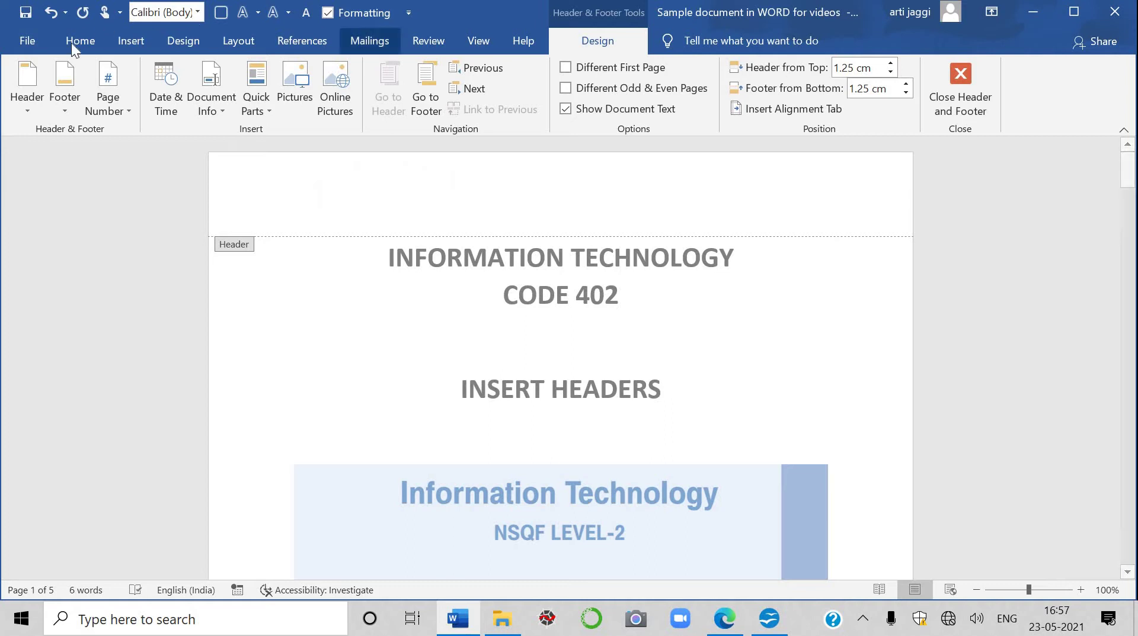
Add a Plain Number 2 page number at the top of the page and close the header.
click(131, 45)
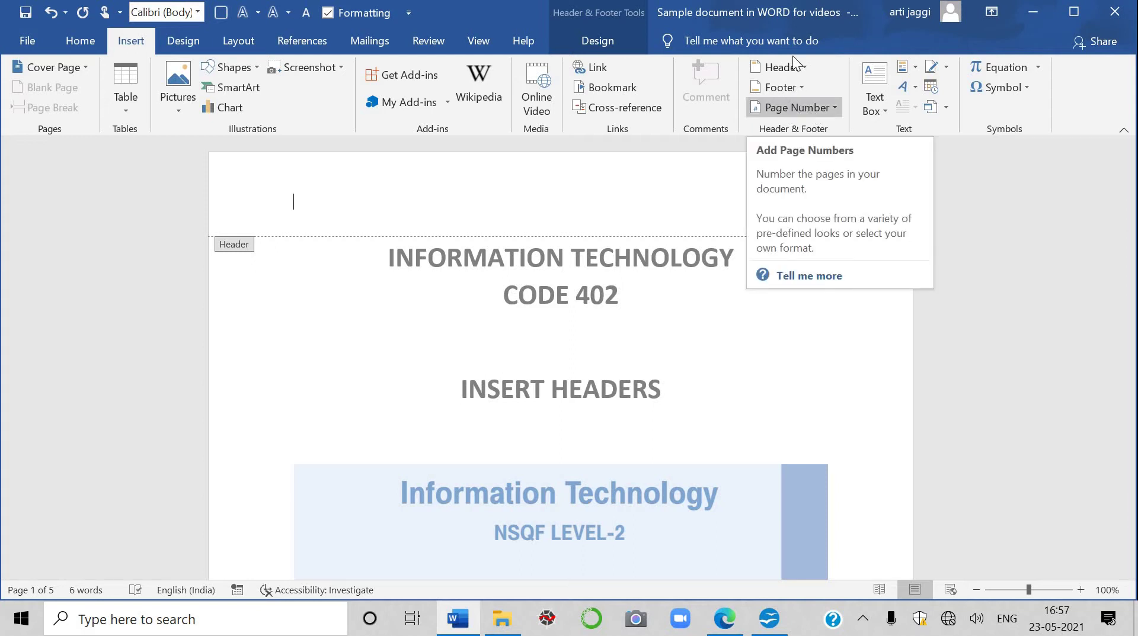
click(794, 109)
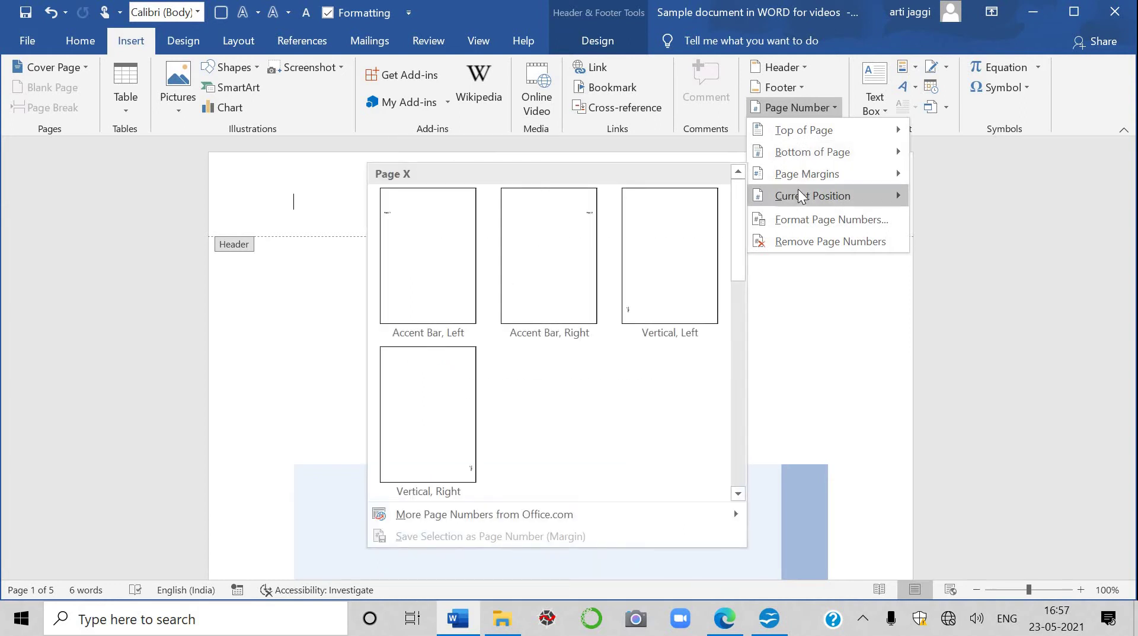
mouse_move(803, 130)
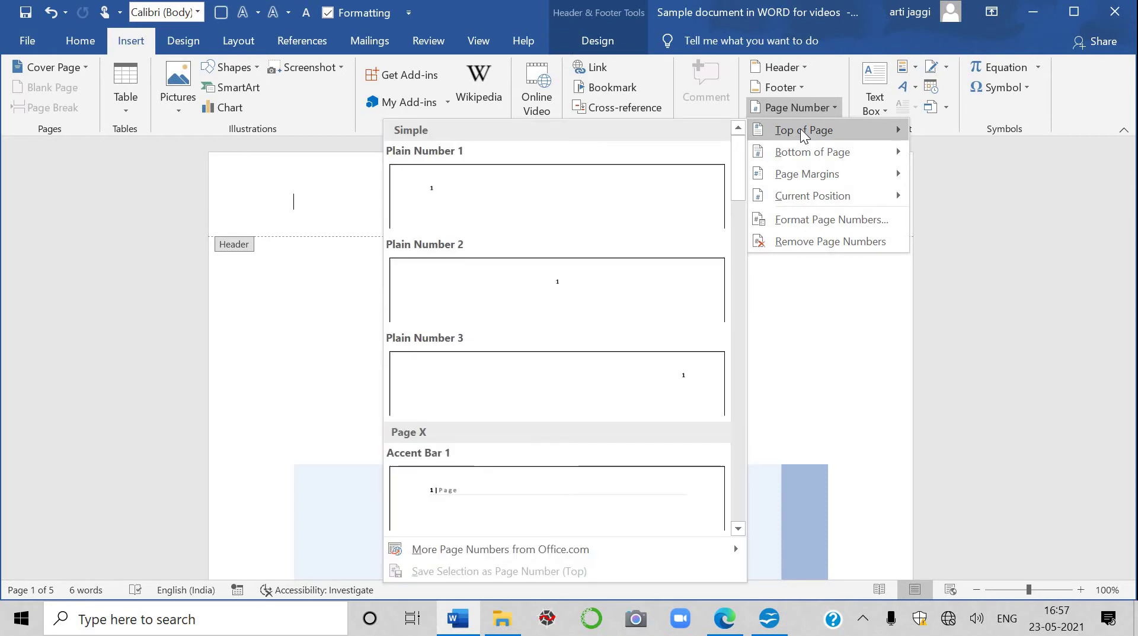
click(525, 303)
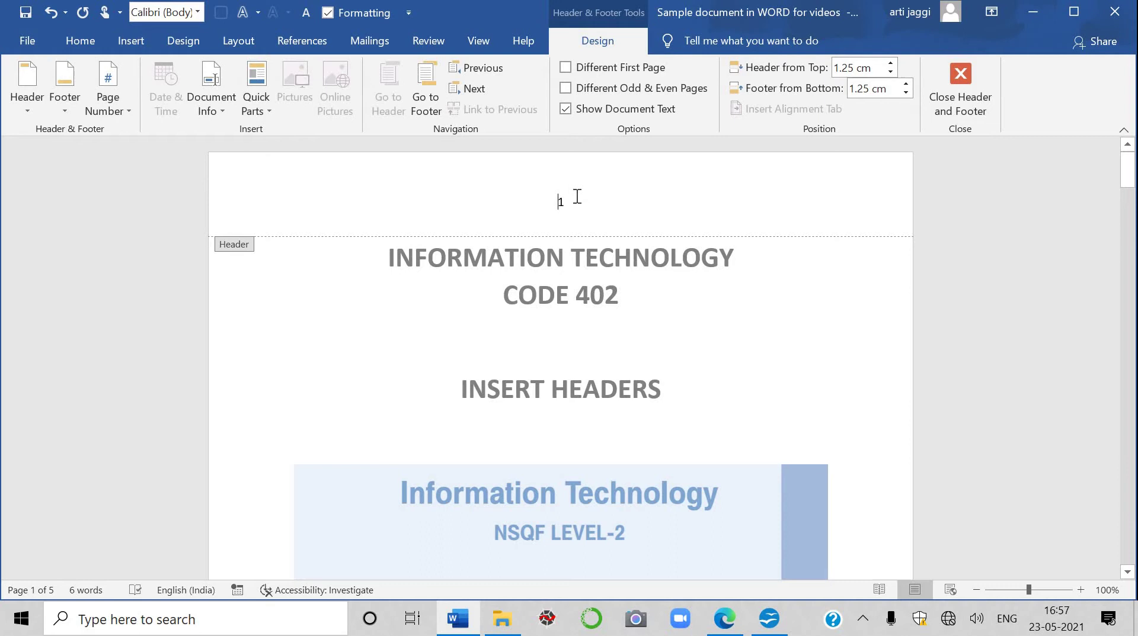
double_click(752, 279)
scroll(765, 332, down, 10)
scroll(763, 332, down, 5)
scroll(763, 332, down, 3)
scroll(600, 299, down, 3)
scroll(599, 296, down, 3)
scroll(597, 294, up, 5)
scroll(588, 290, up, 3)
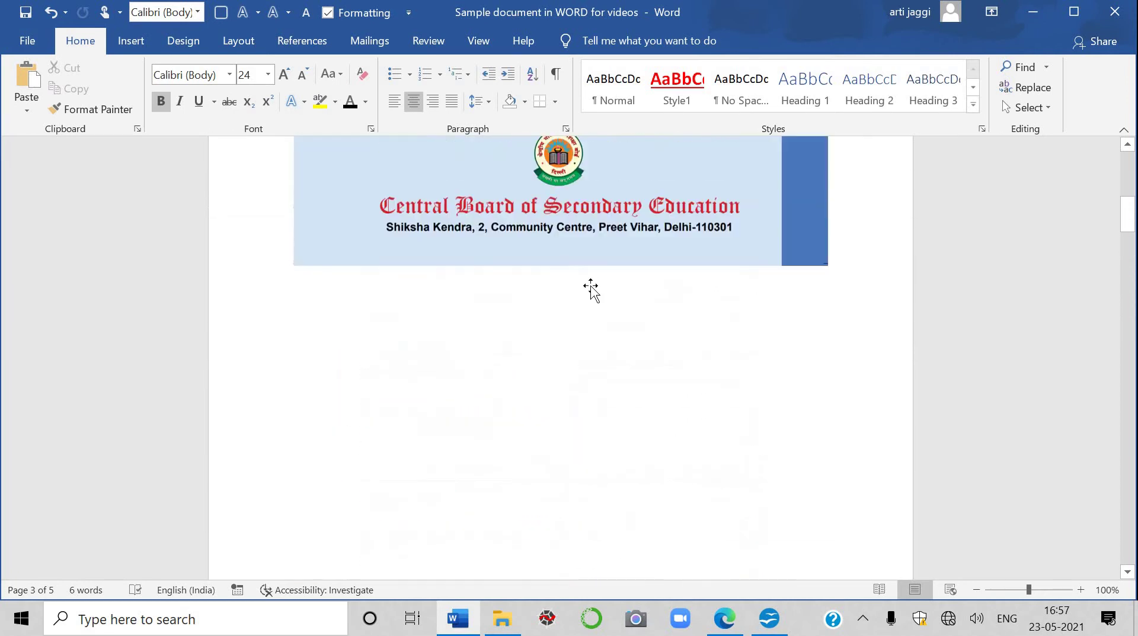
scroll(591, 290, up, 10)
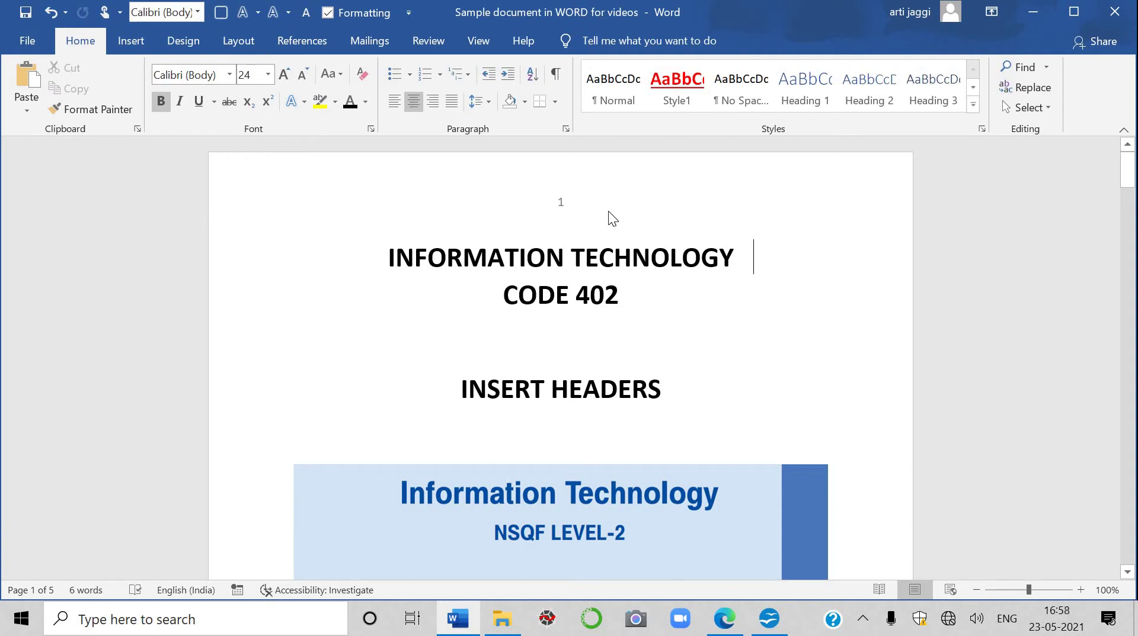
Reopen the header and delete the page number 1 from it.
click(563, 206)
double_click(564, 211)
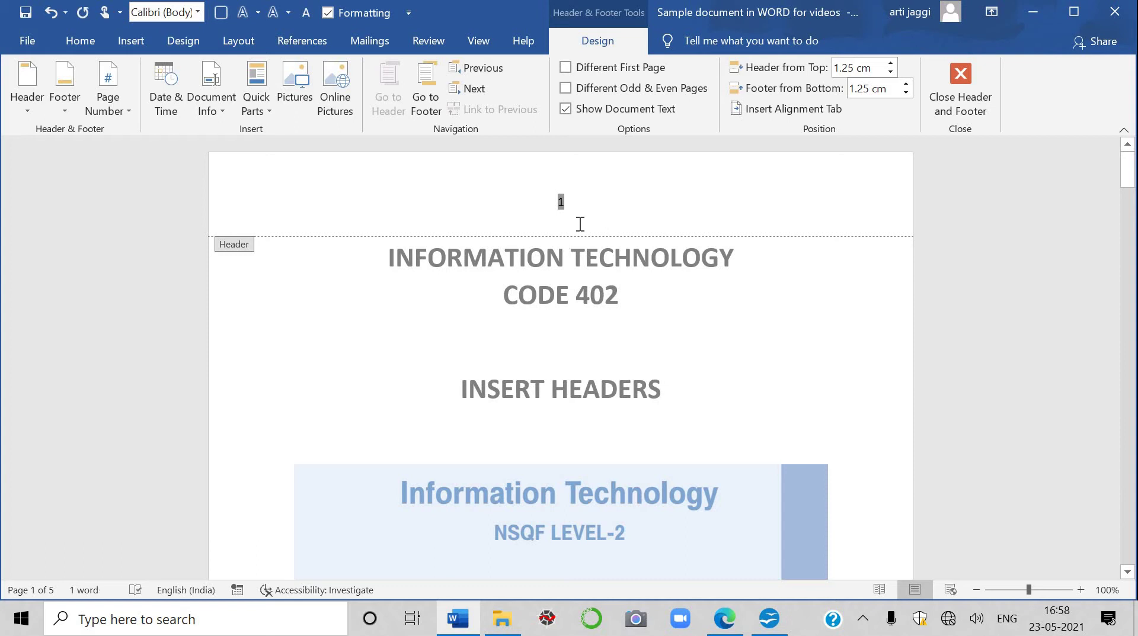
click(121, 44)
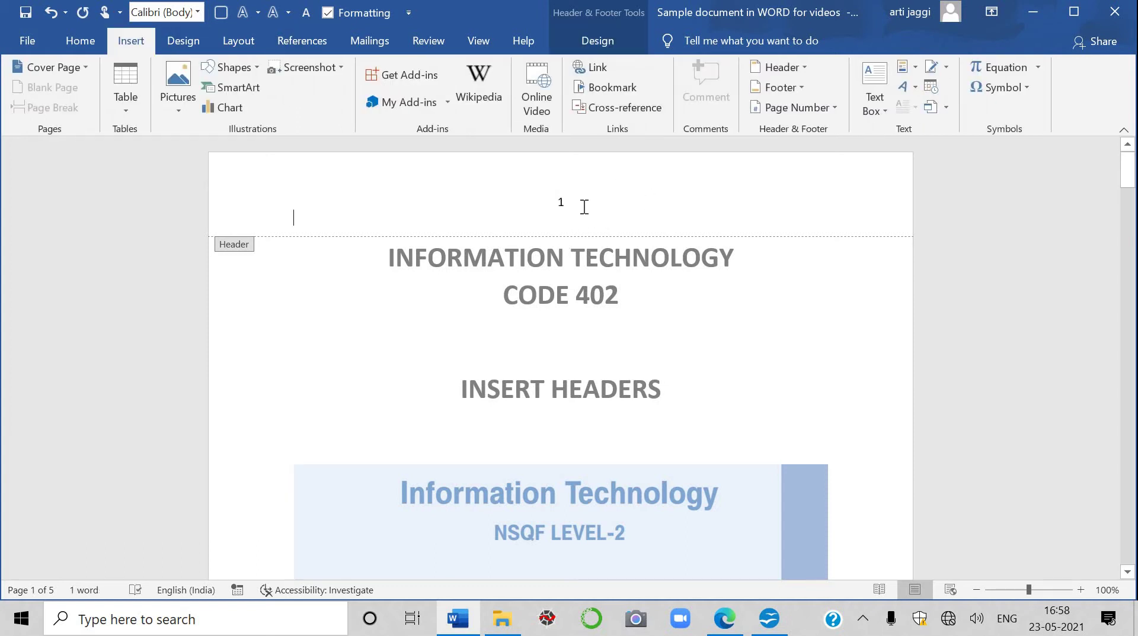
drag(585, 207, 543, 206)
key(Delete)
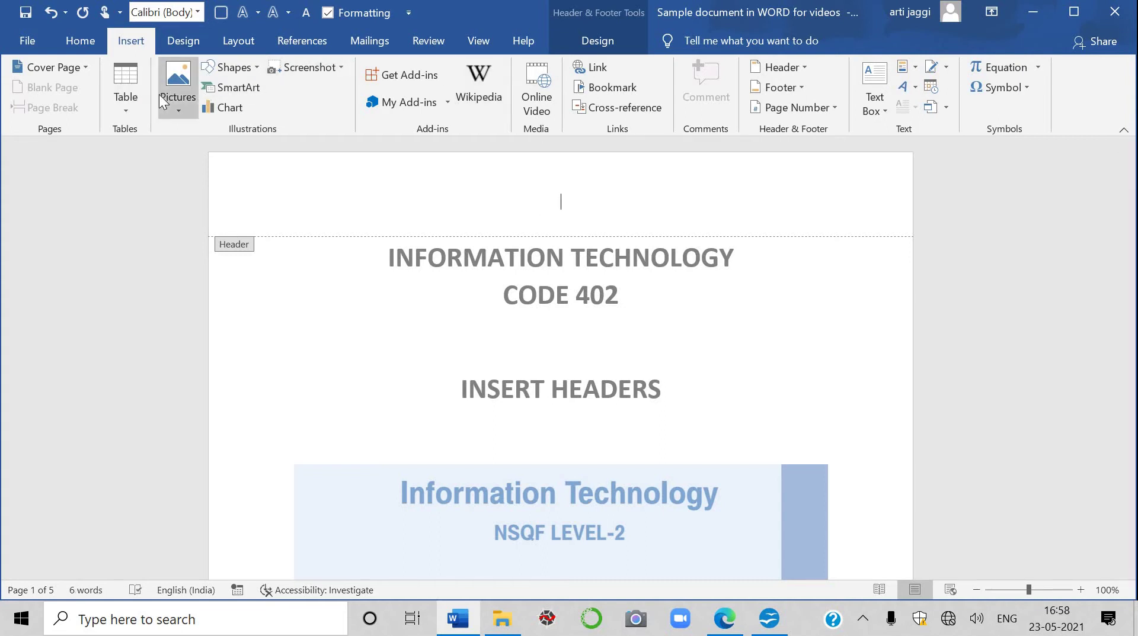
Insert the Brilliant Minds picture from this device into the header, then close the header.
click(176, 97)
click(198, 158)
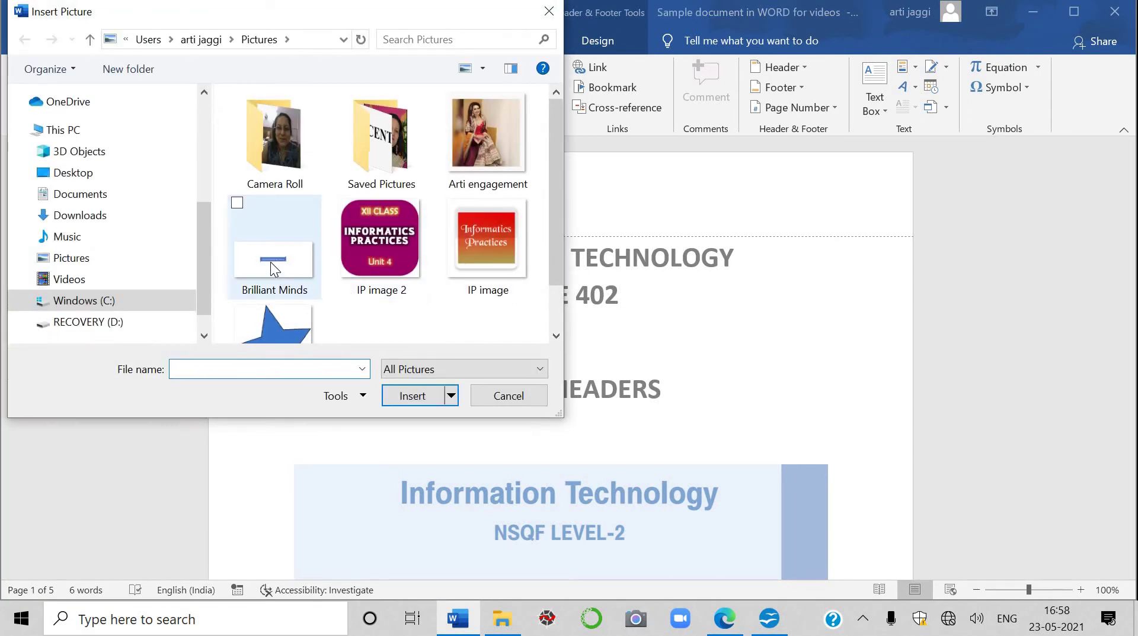
click(271, 263)
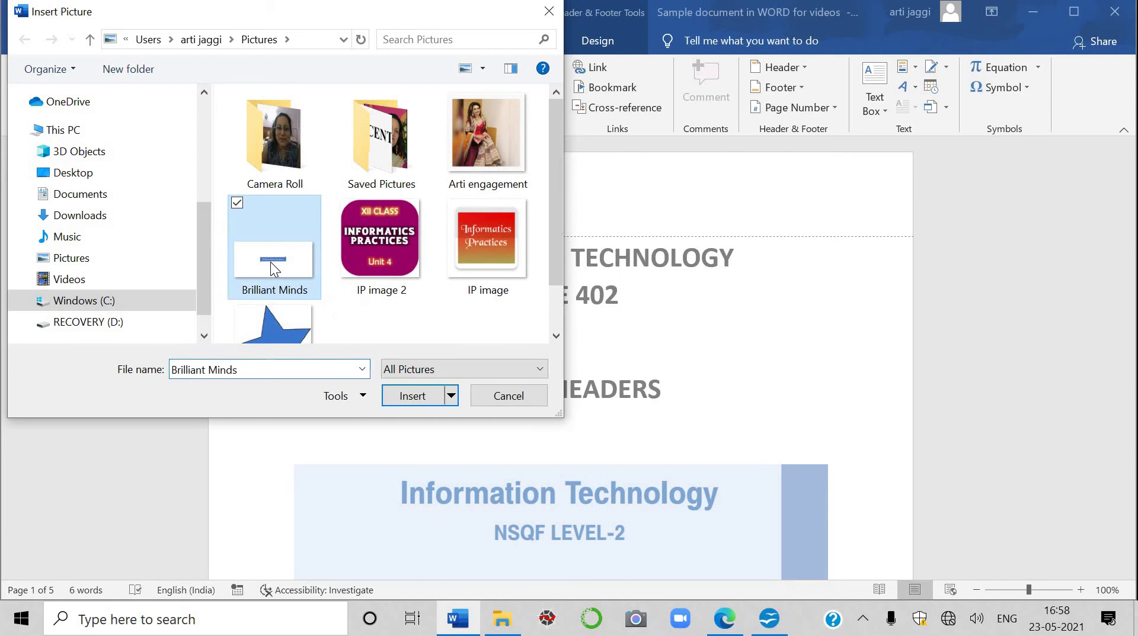
click(401, 395)
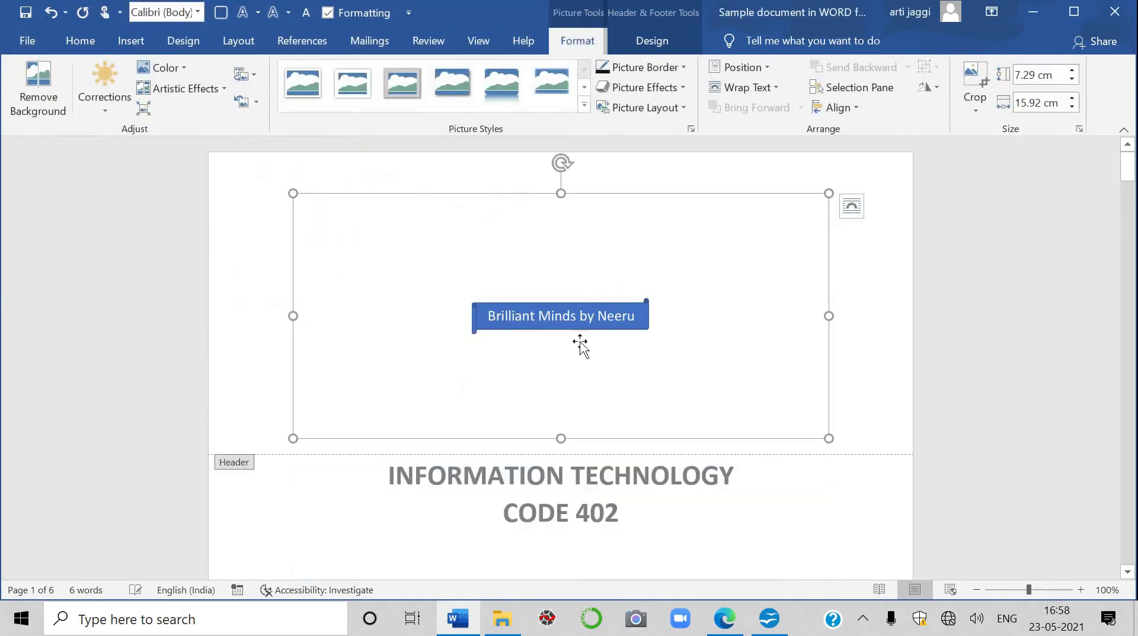
double_click(818, 493)
scroll(670, 386, down, 3)
scroll(668, 386, down, 5)
scroll(663, 384, down, 5)
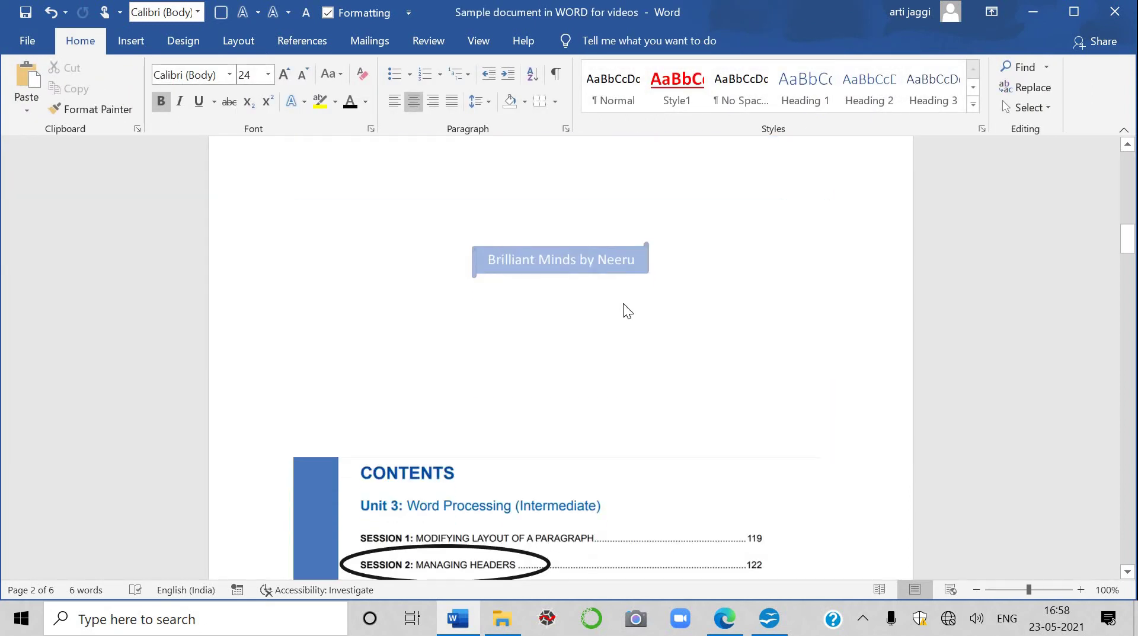
scroll(624, 304, down, 1)
scroll(621, 311, down, 6)
scroll(610, 309, down, 5)
scroll(603, 306, down, 3)
scroll(604, 307, down, 1)
scroll(616, 311, down, 2)
scroll(634, 314, up, 7)
scroll(636, 311, up, 6)
scroll(640, 308, up, 8)
scroll(646, 307, up, 5)
scroll(646, 307, up, 5)
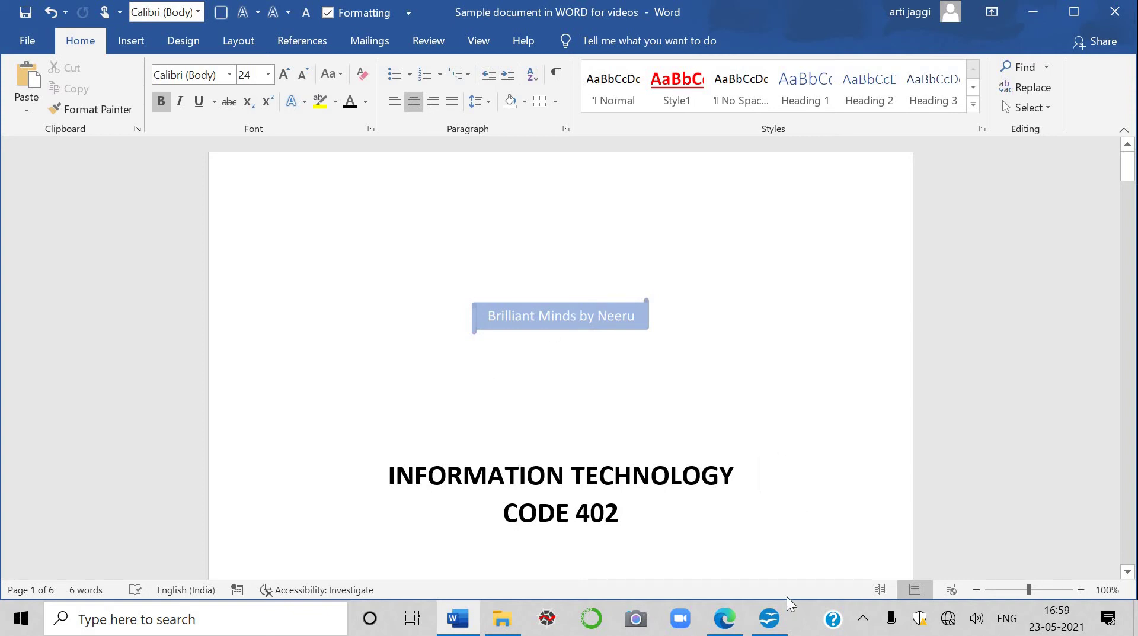
Bring Apache OpenOffice forward and create a new Text Document from the Start Center.
click(768, 618)
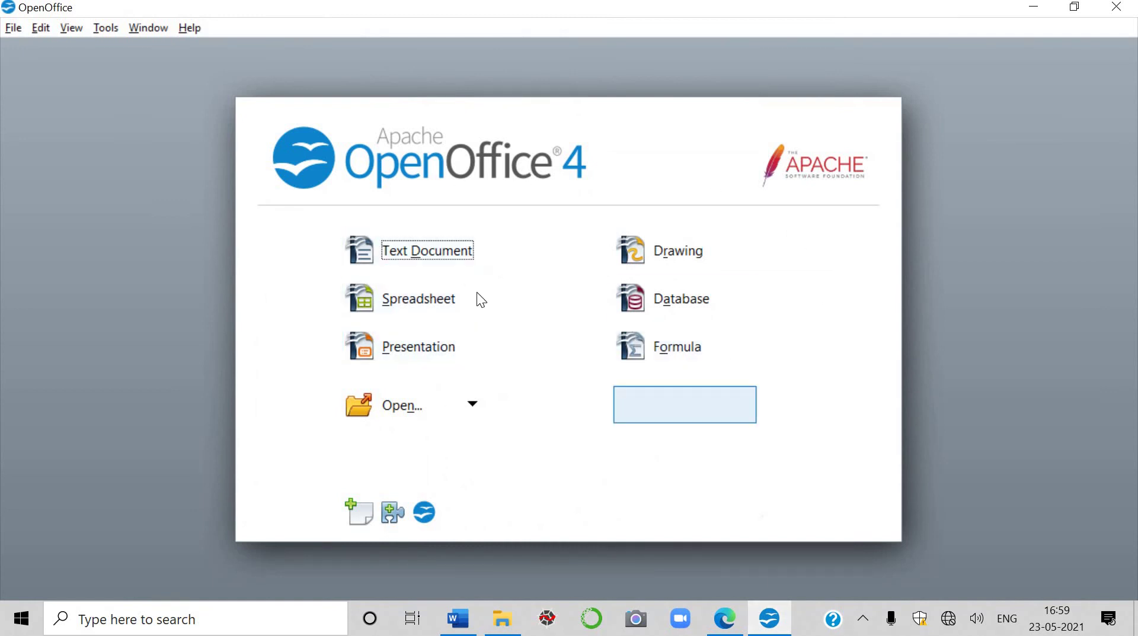
click(444, 248)
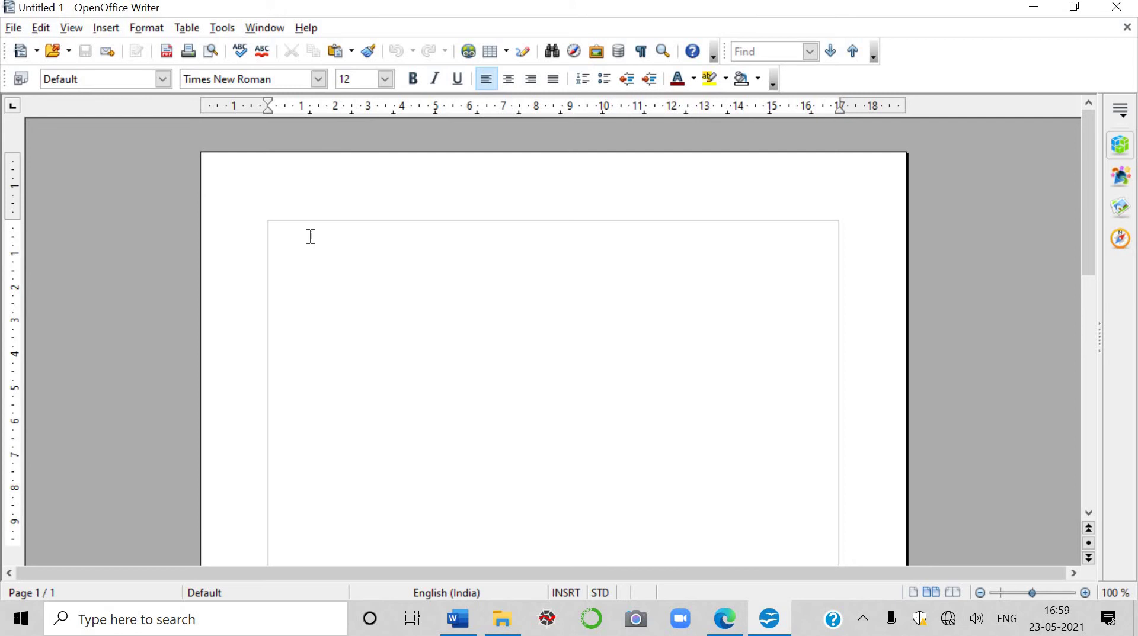
Add a default header reading 'INFORMATION TECHNOLOGY', removing the stray G typo.
click(106, 29)
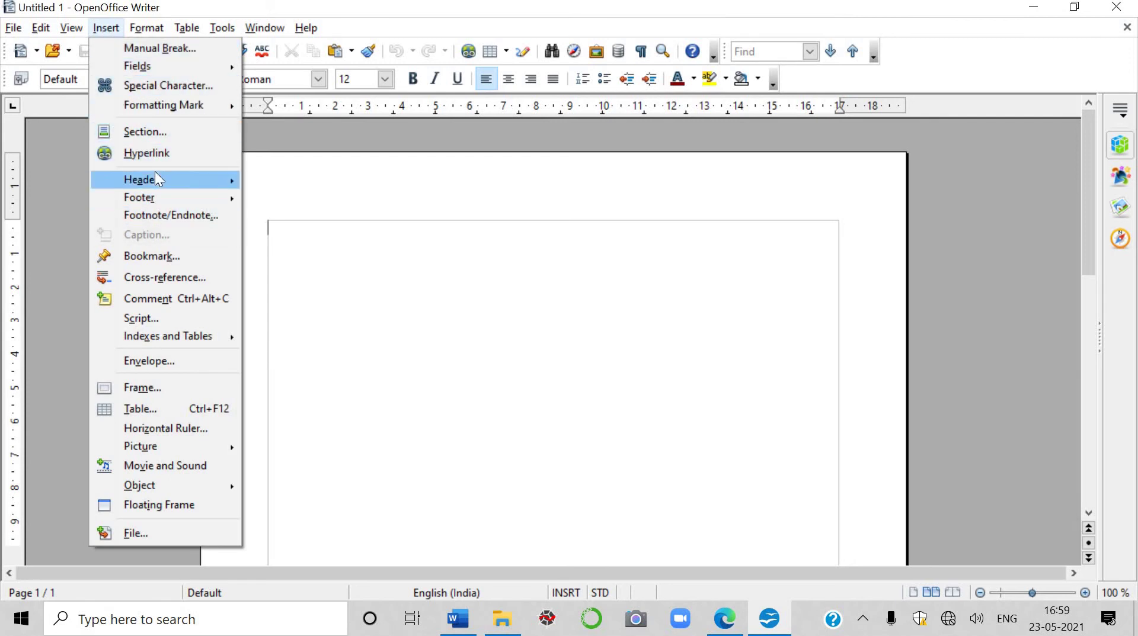
mouse_move(151, 180)
click(274, 180)
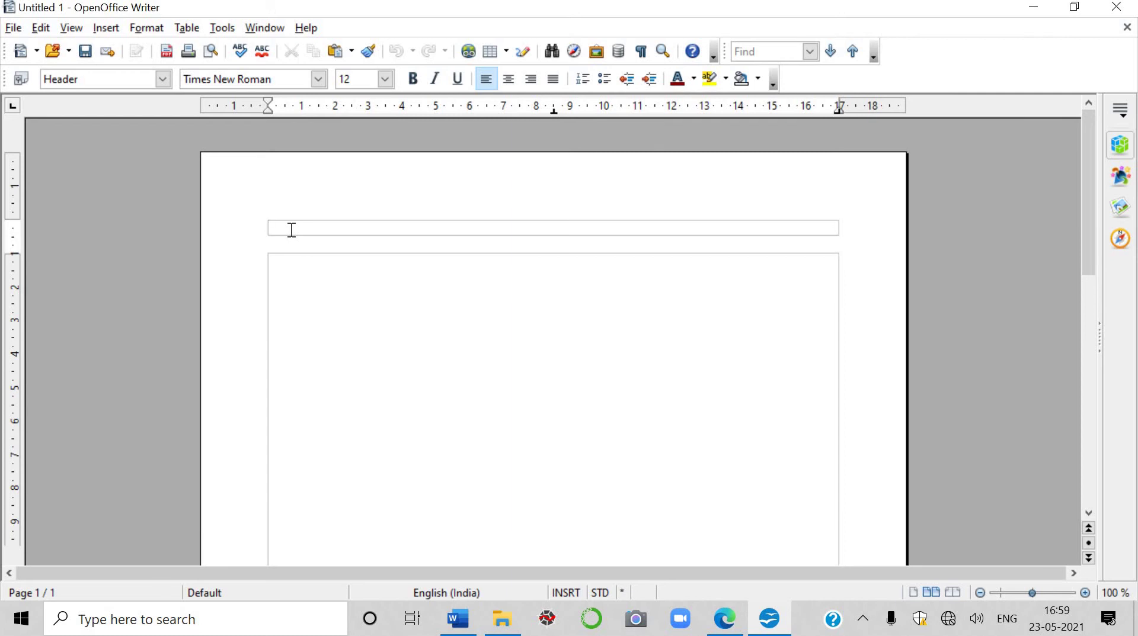
text(INFORMATION GTECHNOLOGY)
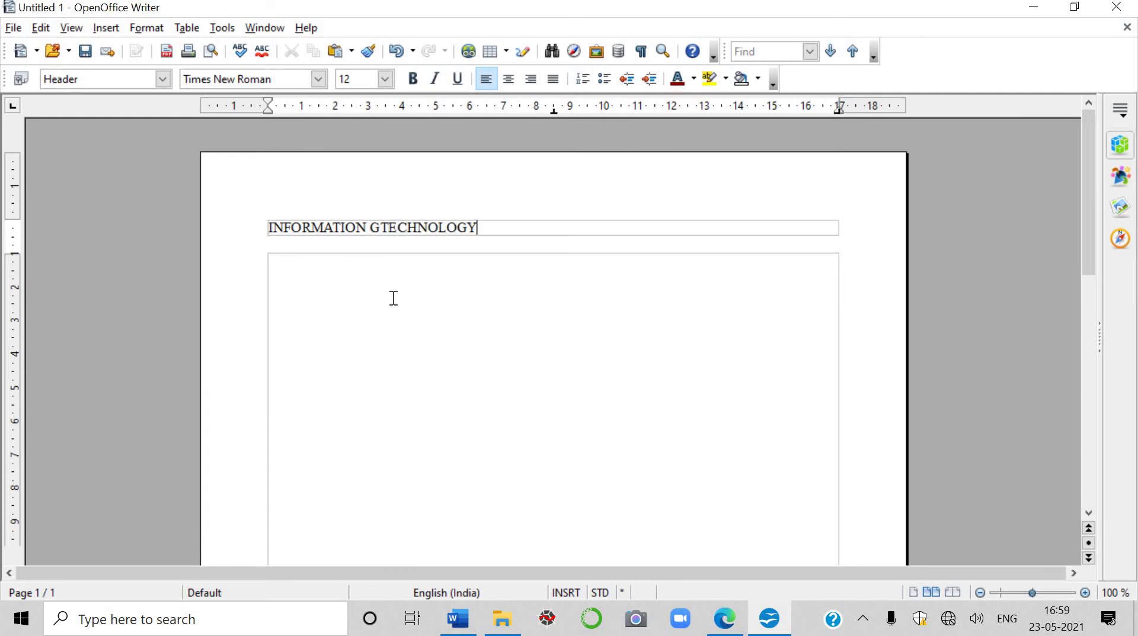
click(400, 296)
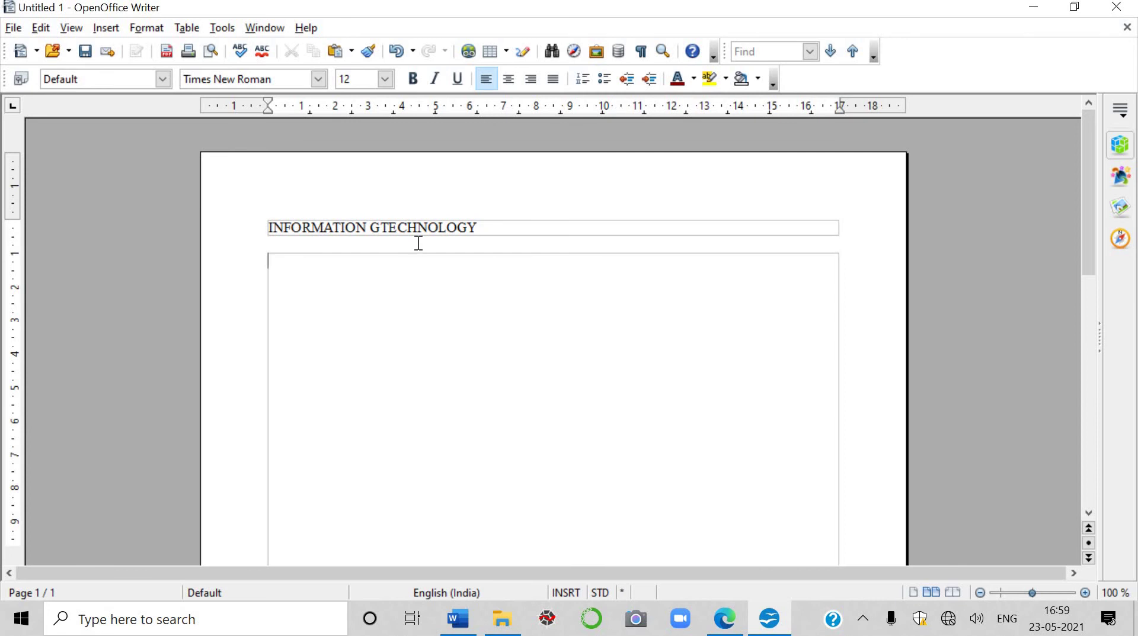
click(383, 229)
key(BackSpace)
click(524, 234)
Type the placeholder line 'nllklmlkm' in the page body and start a new line.
click(486, 318)
text(nllklmlkm)
key(Return)
Type a second placeholder line 'nn nnllknl' in the body and scroll through the page.
text(nn nnllknl)
scroll(435, 376, down, 5)
scroll(436, 376, down, 8)
scroll(436, 375, down, 2)
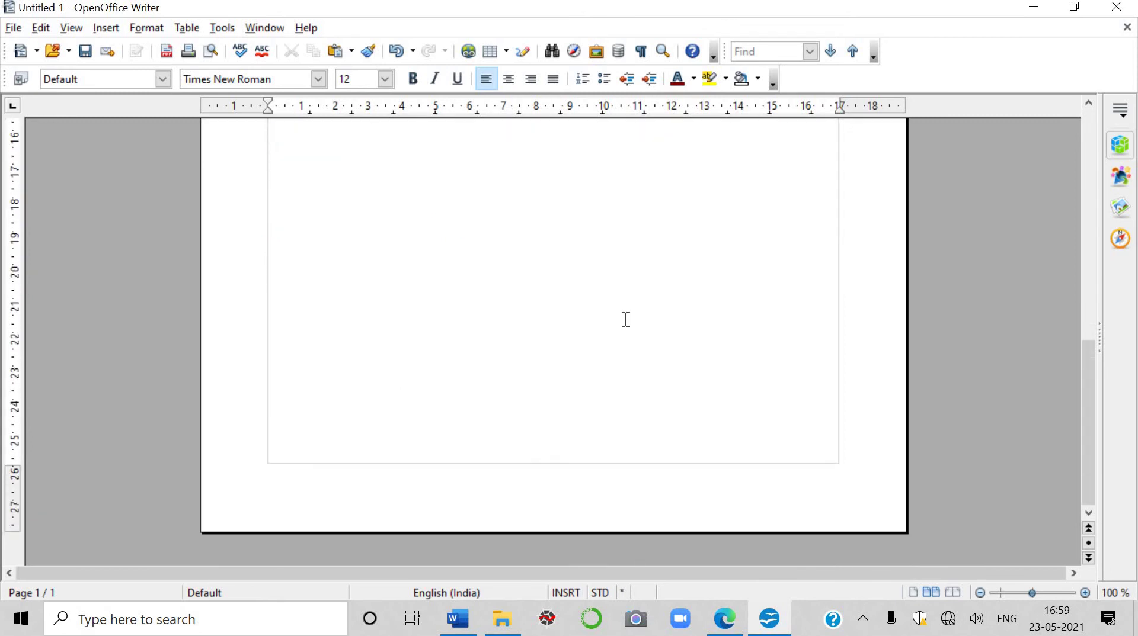
scroll(544, 426, up, 15)
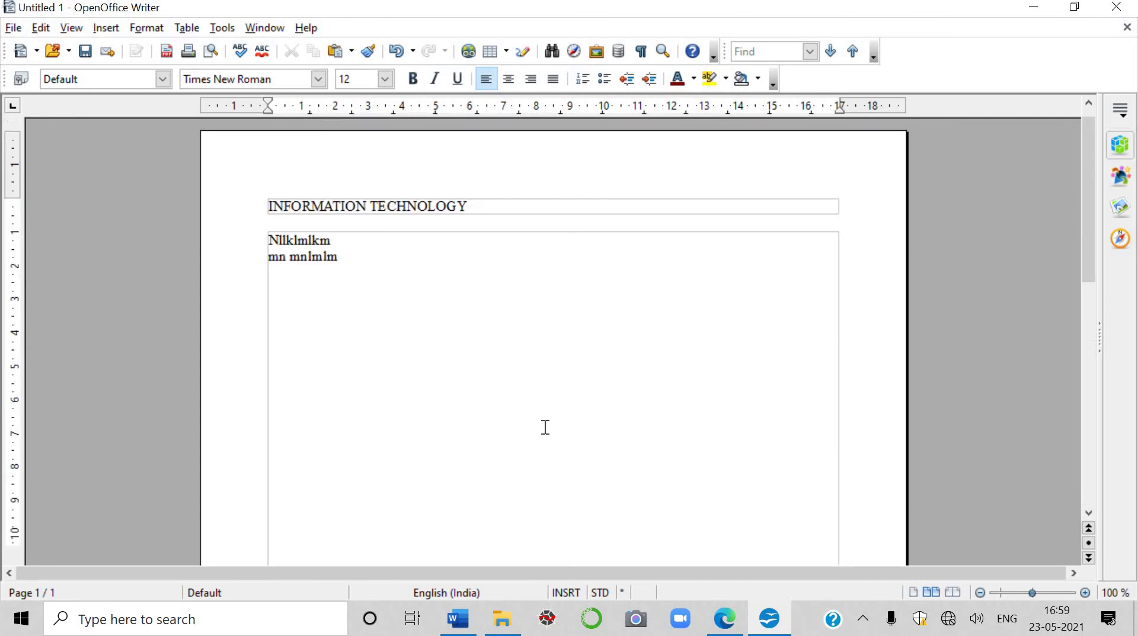
Add blank lines to extend the document to three pages, confirming the header repeats.
key(Return)
key(Return)
key(Return)
key(Return)
key(Return)
key(Return)
key(Return)
key(Return)
key(Return)
key(Return)
key(Return)
key(Return)
key(Return)
key(Return)
key(Return)
key(Return)
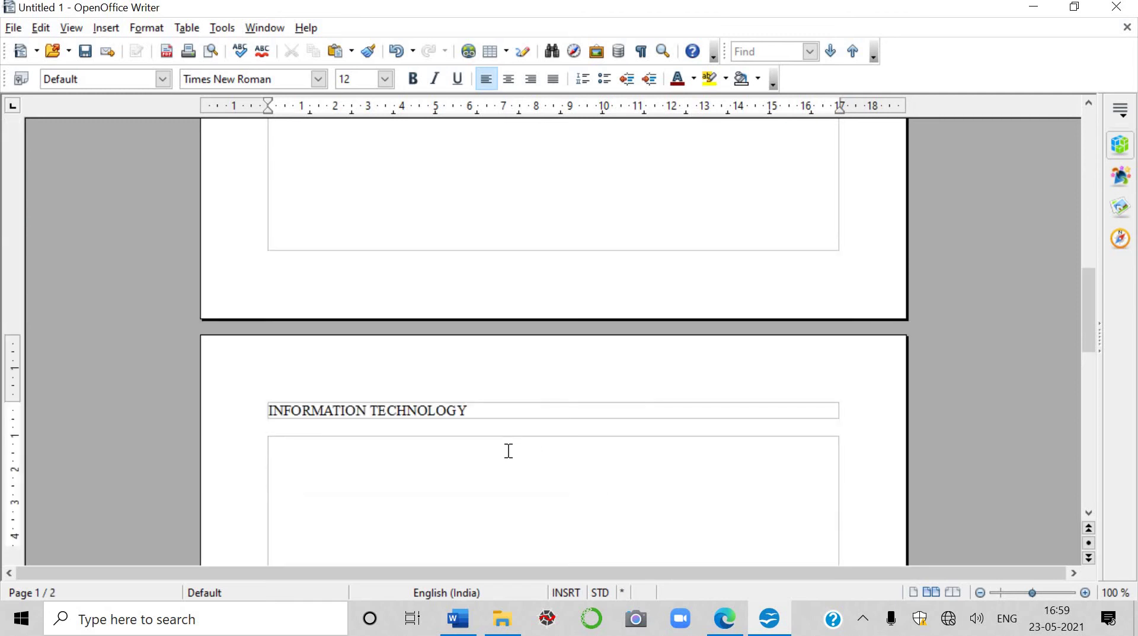
key(Return)
key(Return)
key(Return)
key(Return)
key(Return)
key(Return)
key(Return)
key(Return)
key(Return)
key(Return)
key(Return)
key(Return)
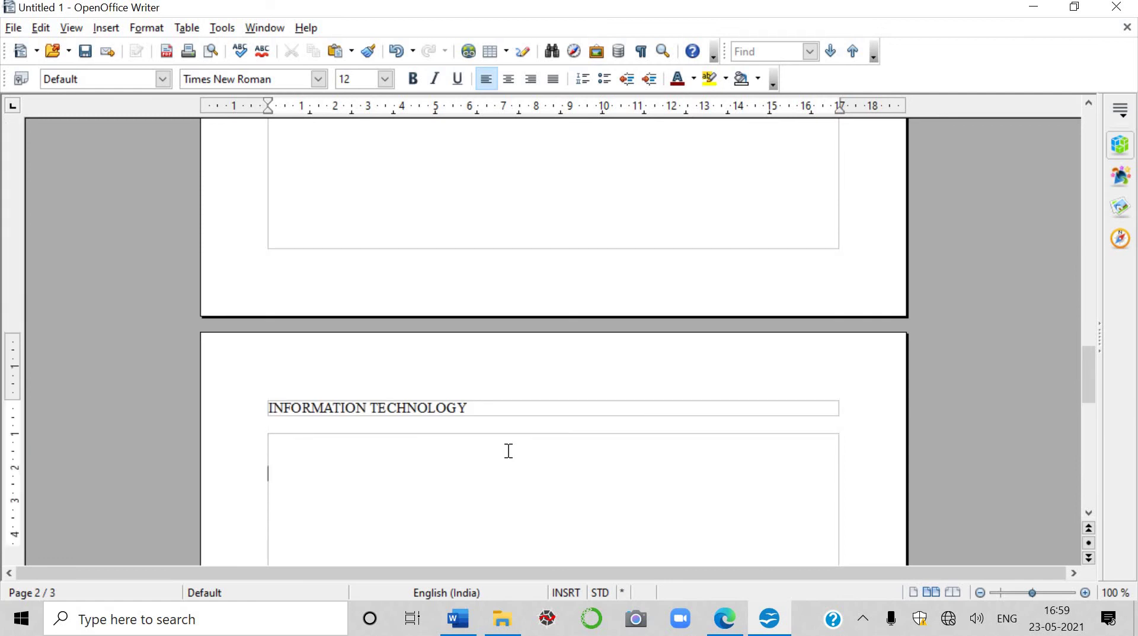
scroll(508, 459, up, 5)
scroll(509, 469, up, 5)
scroll(509, 470, up, 5)
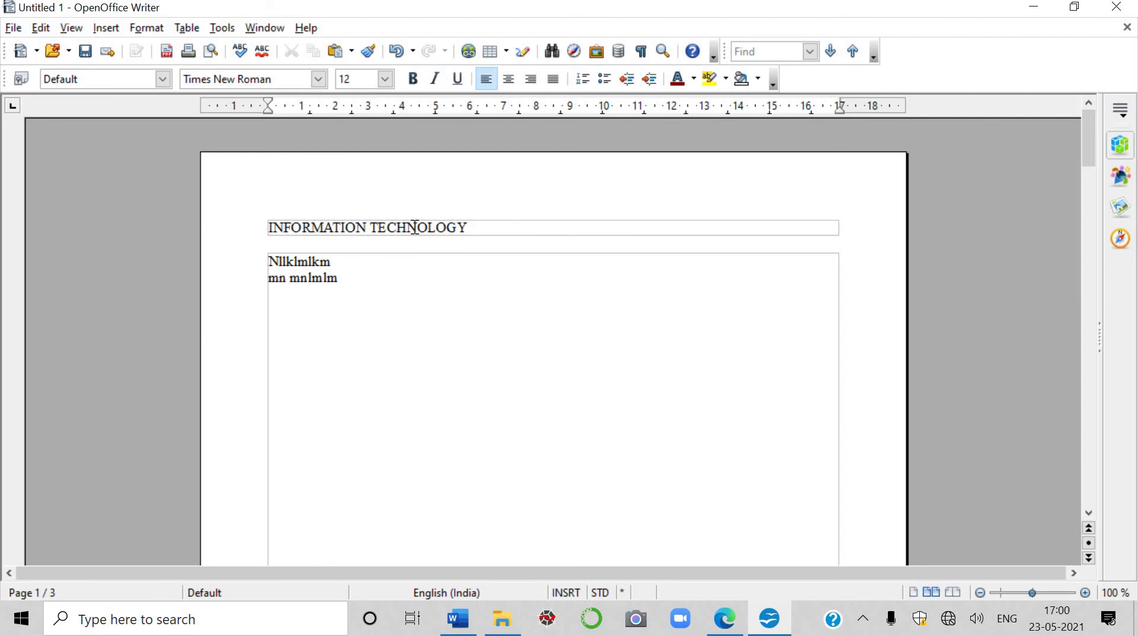
click(109, 31)
mouse_move(138, 65)
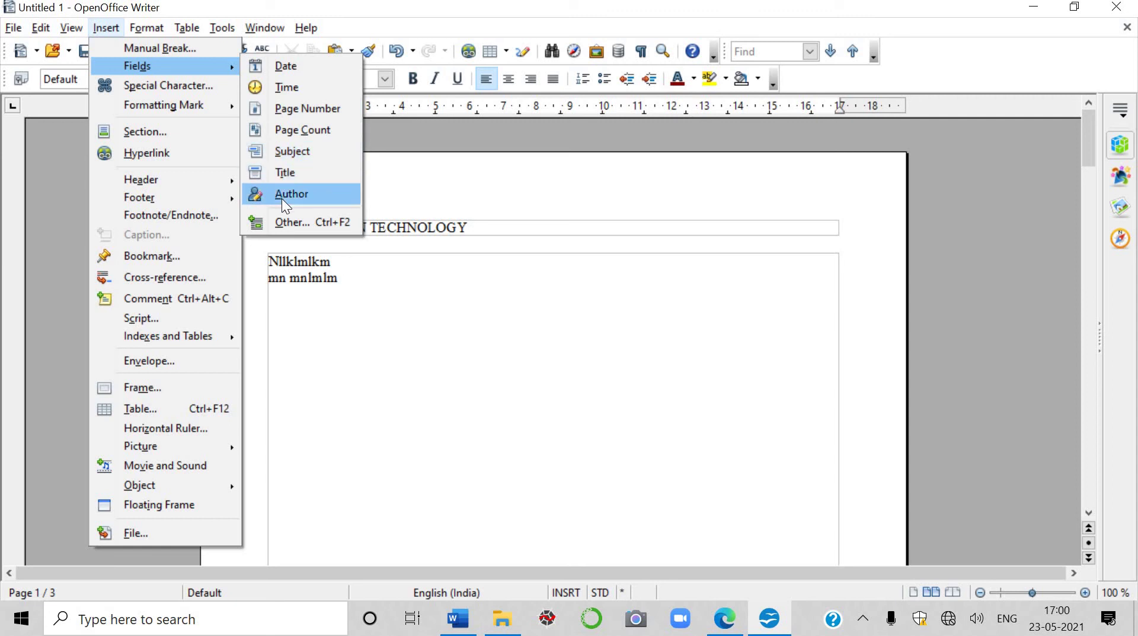
Insert the date 23/05/21 and a page-number field into the header, then return to the body.
click(502, 255)
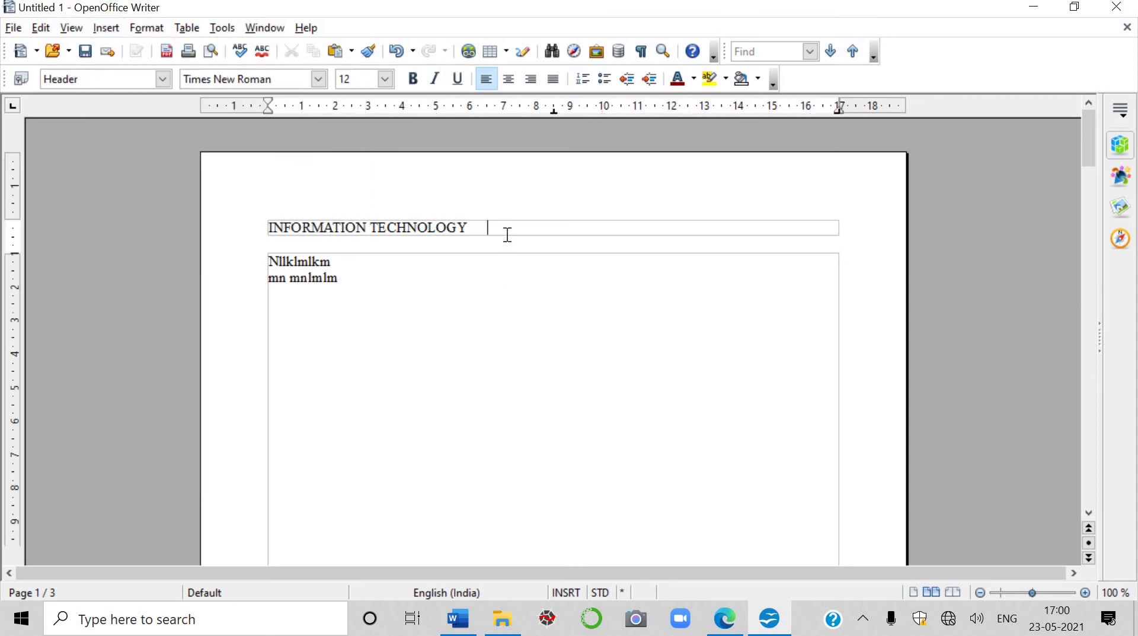
click(105, 28)
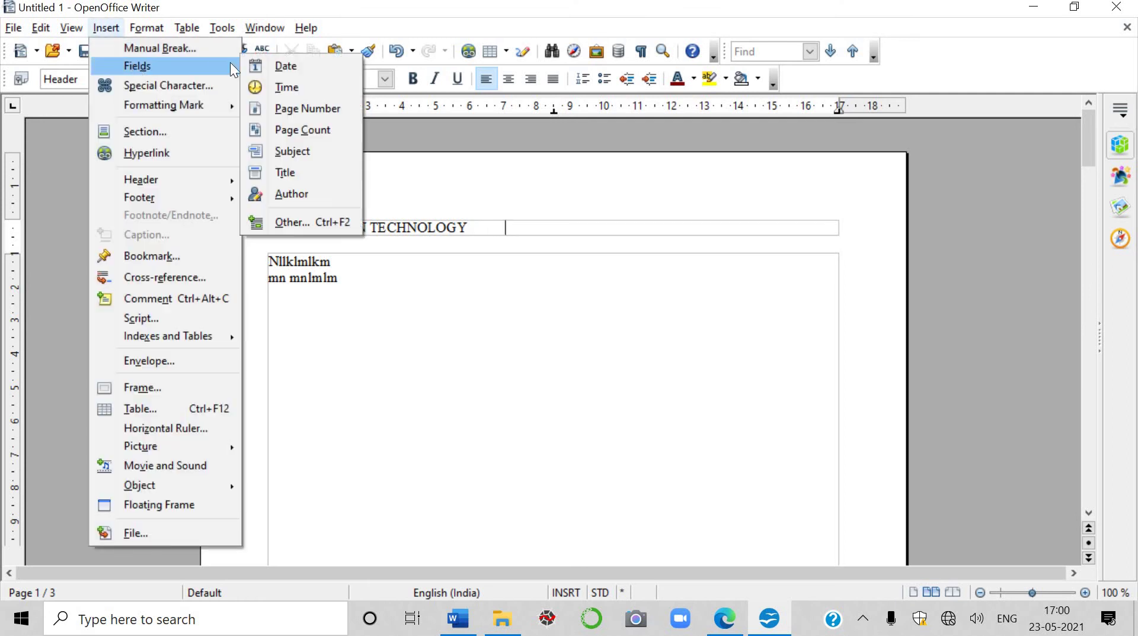
click(321, 77)
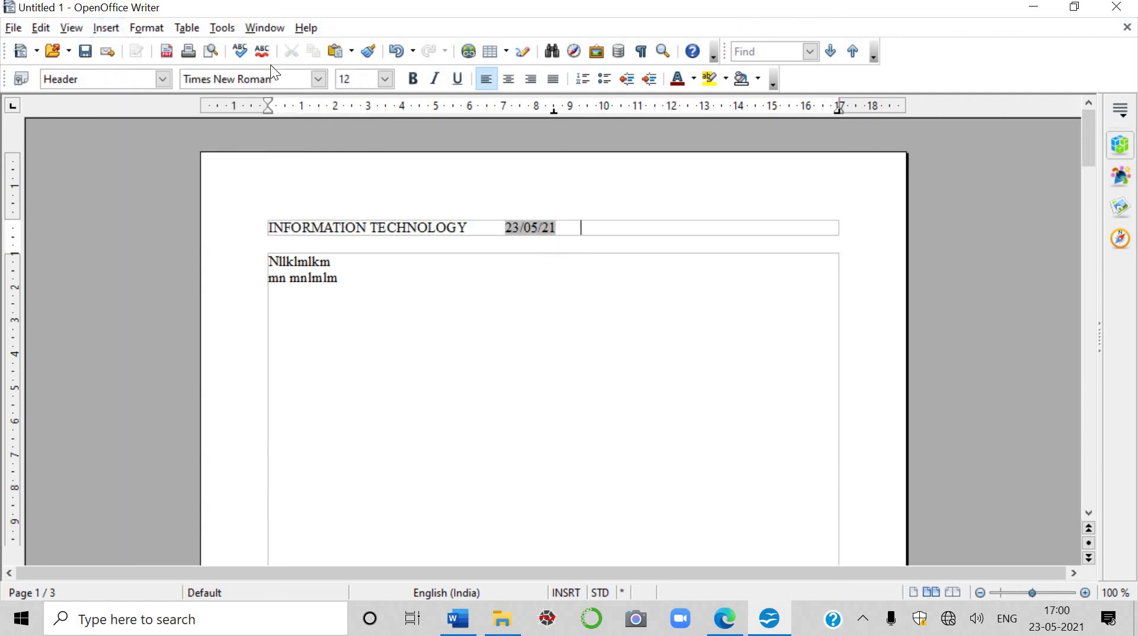
click(104, 28)
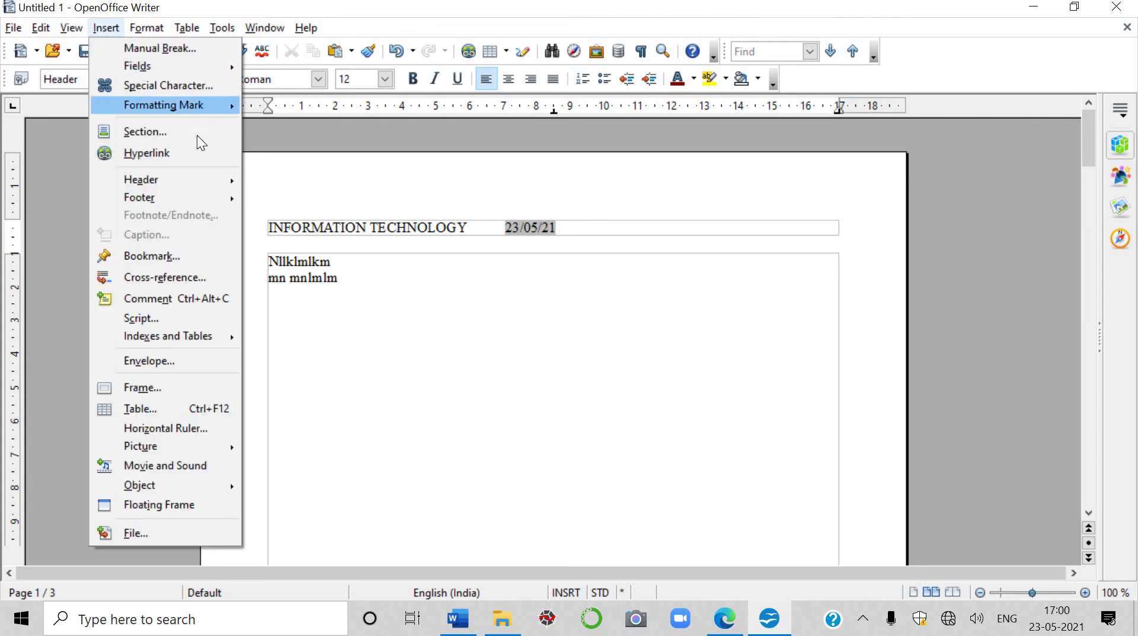
mouse_move(137, 66)
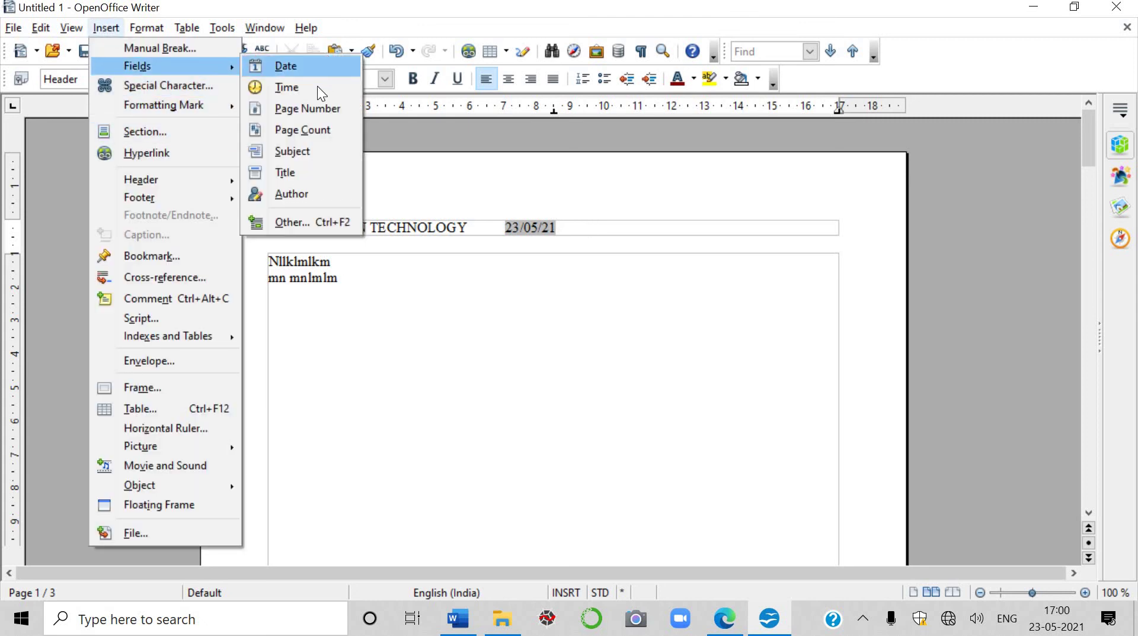
click(312, 115)
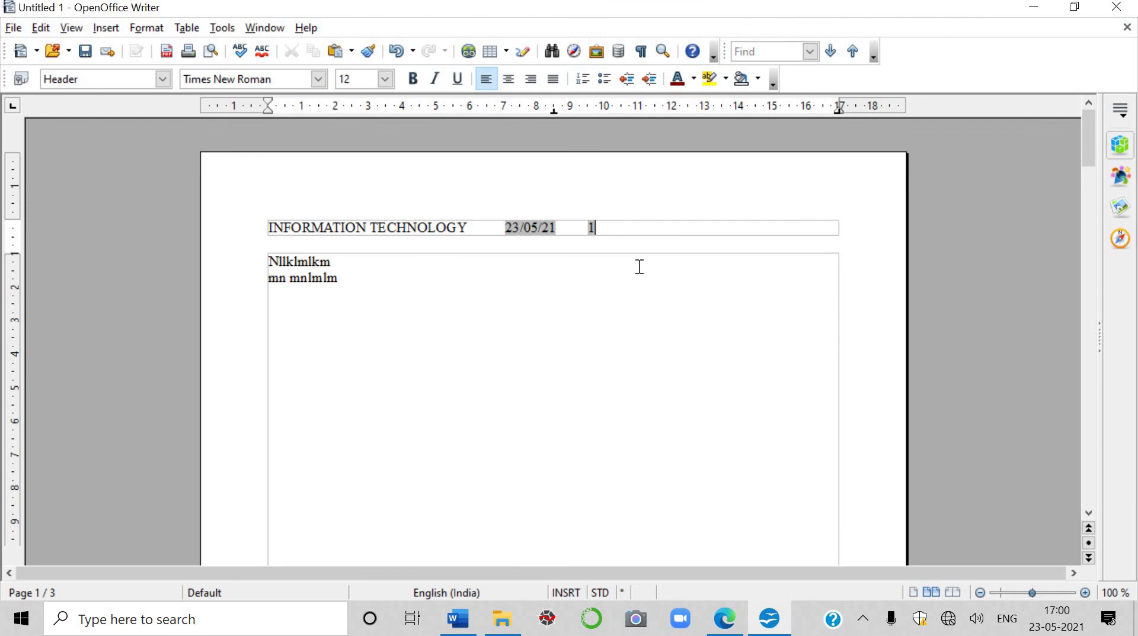
click(640, 267)
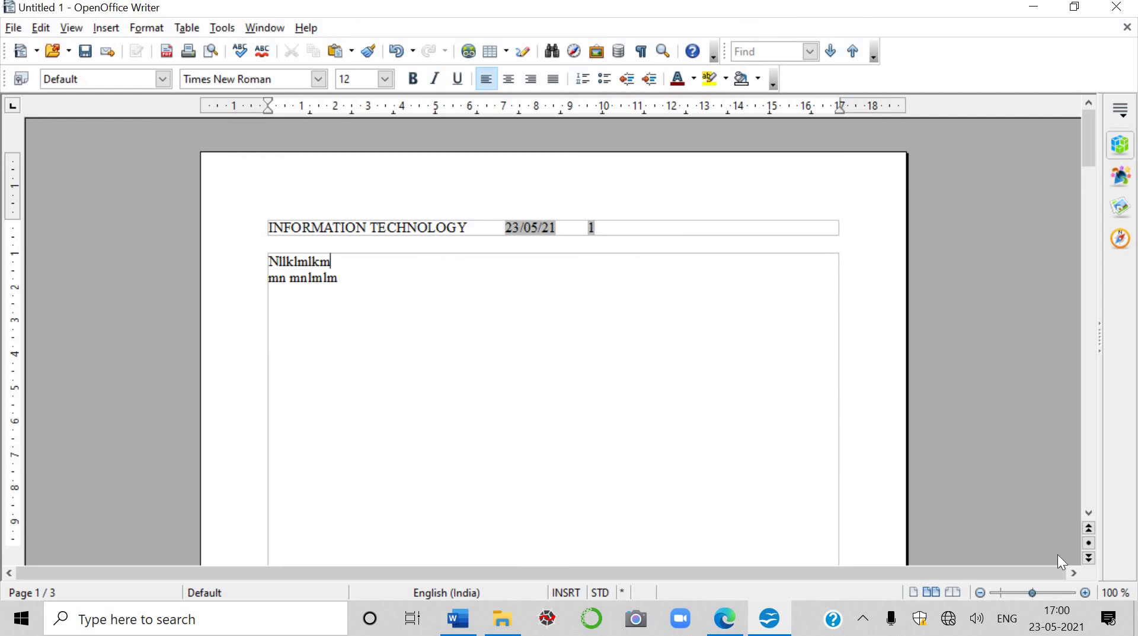
key(Page_Down)
key(Page_Down)
scroll(1061, 413, down, 3)
scroll(1055, 413, down, 3)
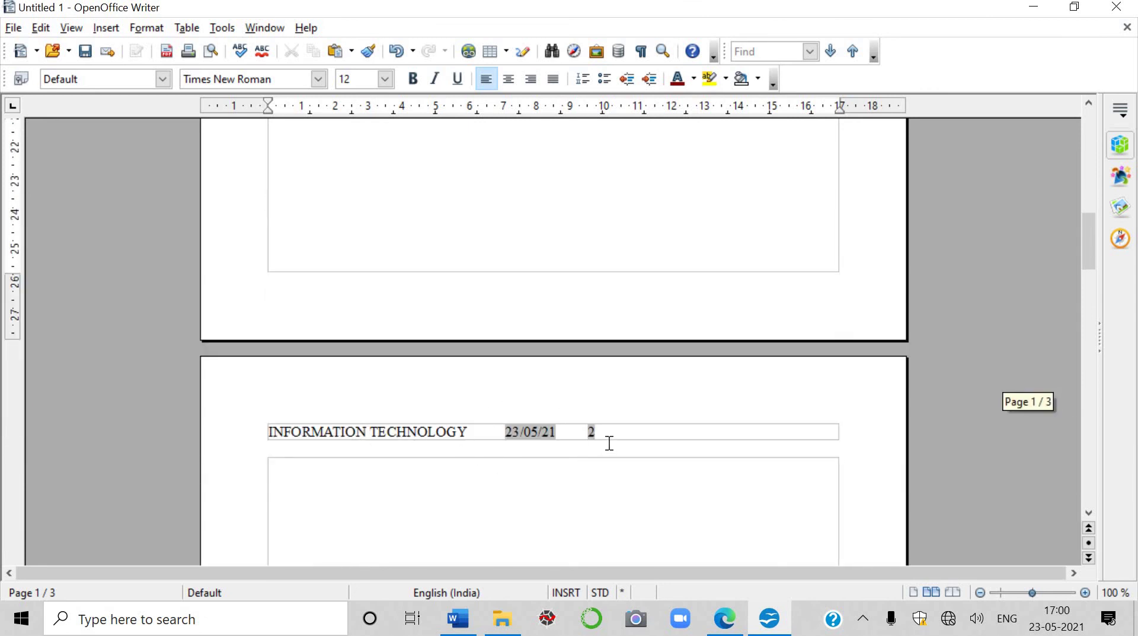
scroll(609, 443, down, 6)
scroll(607, 442, down, 3)
scroll(581, 361, down, 2)
scroll(557, 291, down, 1)
scroll(541, 326, down, 5)
scroll(609, 437, down, 1)
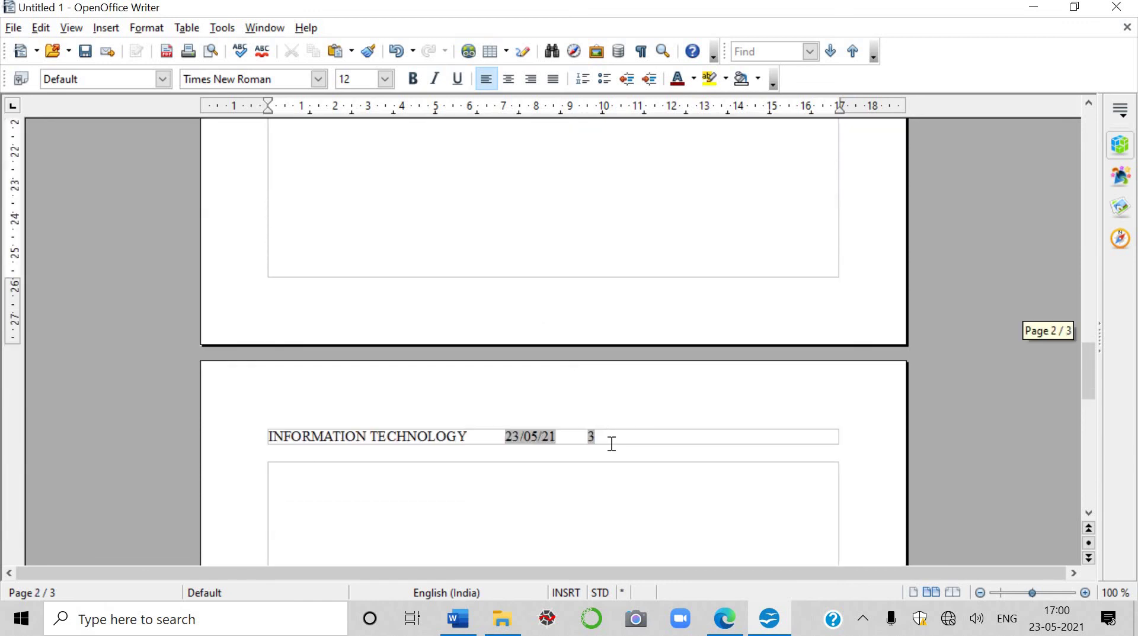
scroll(616, 443, up, 10)
scroll(617, 442, up, 12)
scroll(618, 444, up, 8)
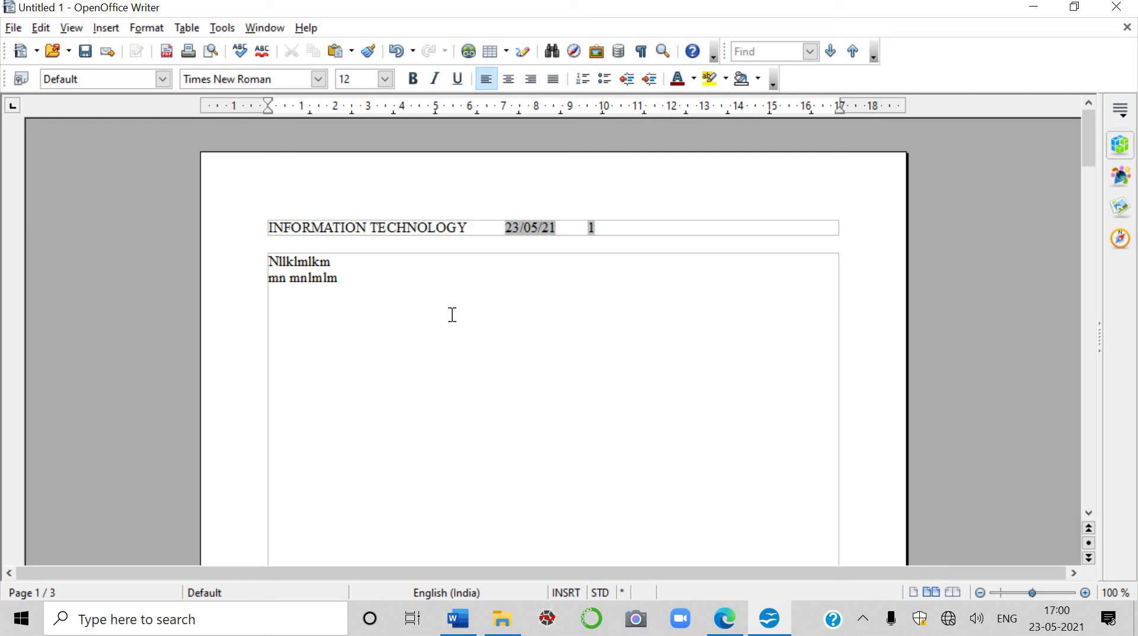
click(114, 28)
mouse_move(137, 66)
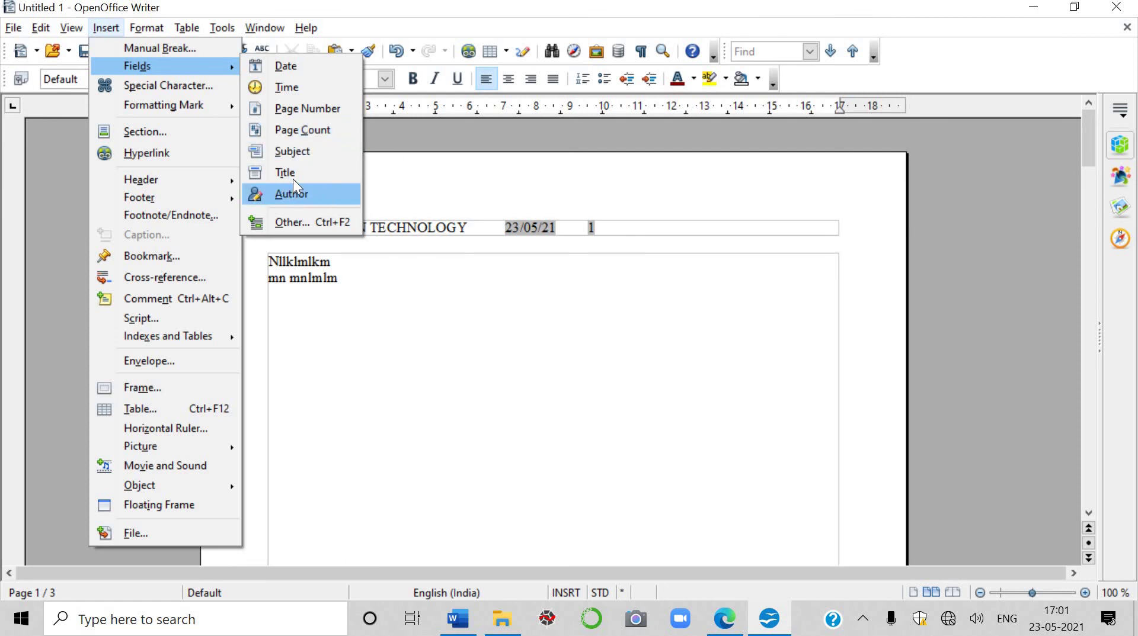
click(480, 311)
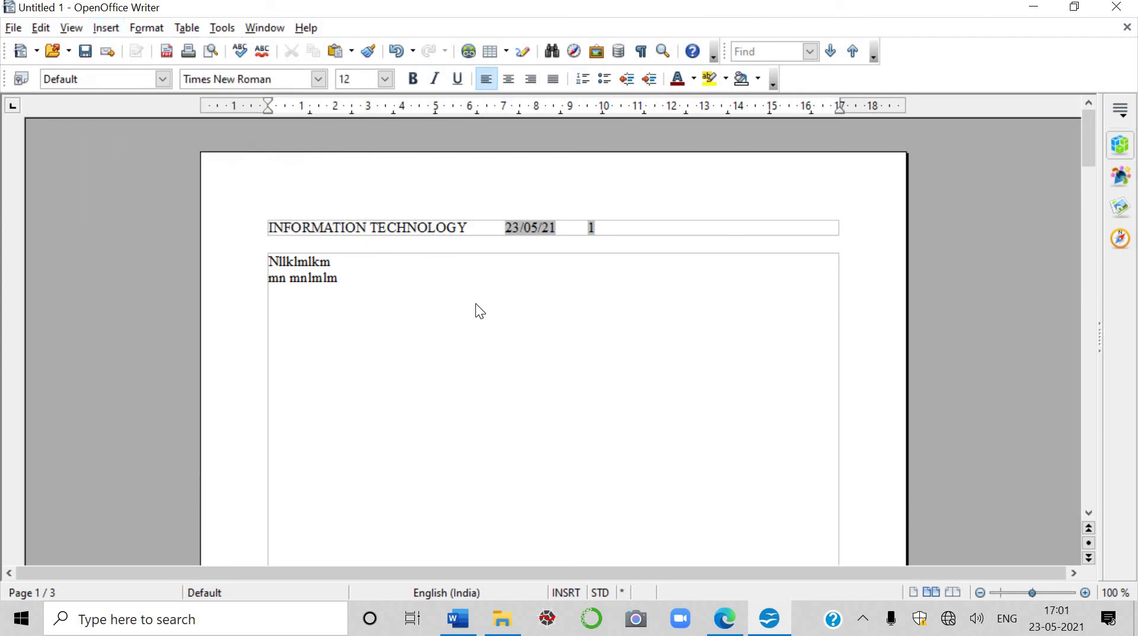